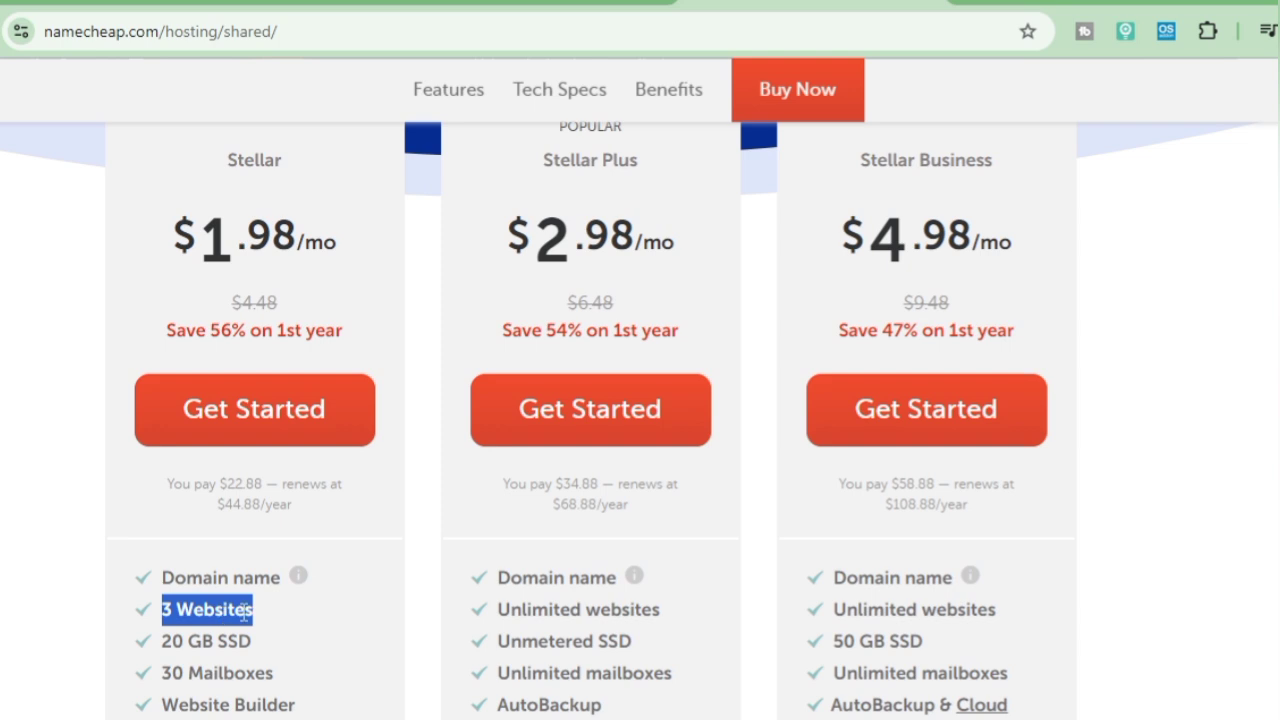
Leave the shared hosting page for the Namecheap home page and open the account dashboard.
scroll(245, 607, "up", 8)
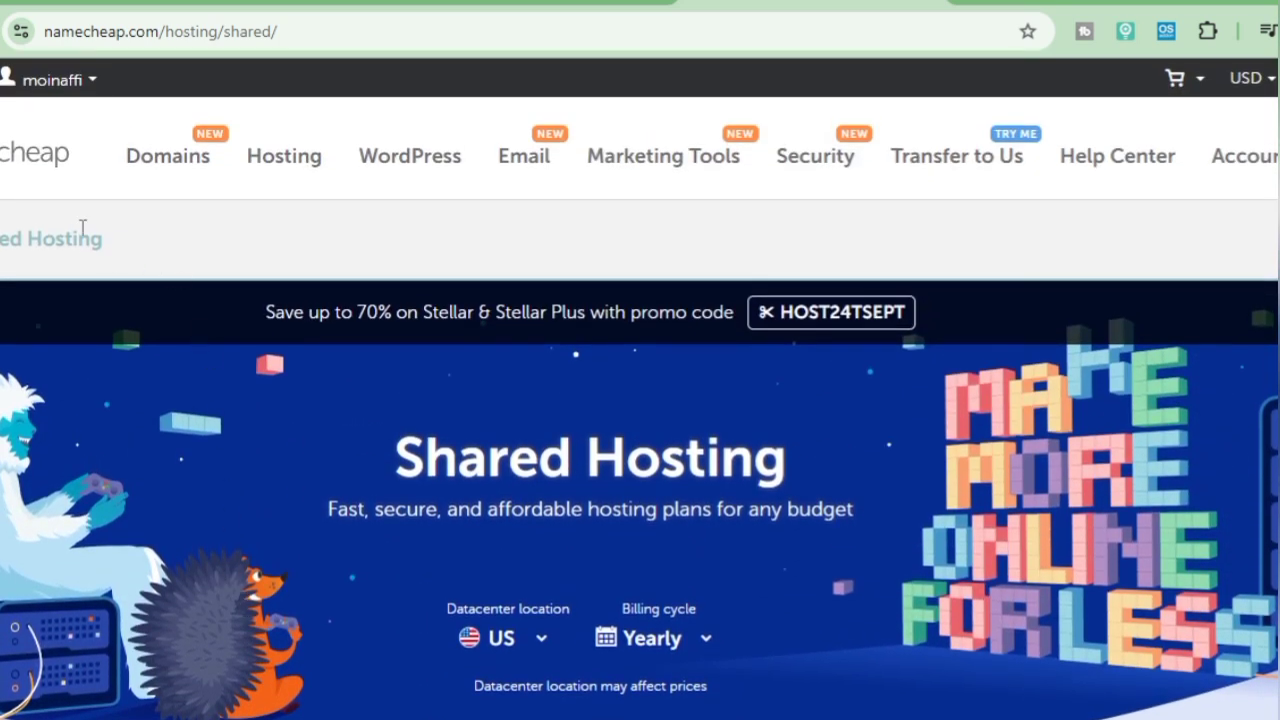
mouse_move(52, 92)
left_click(3, 165)
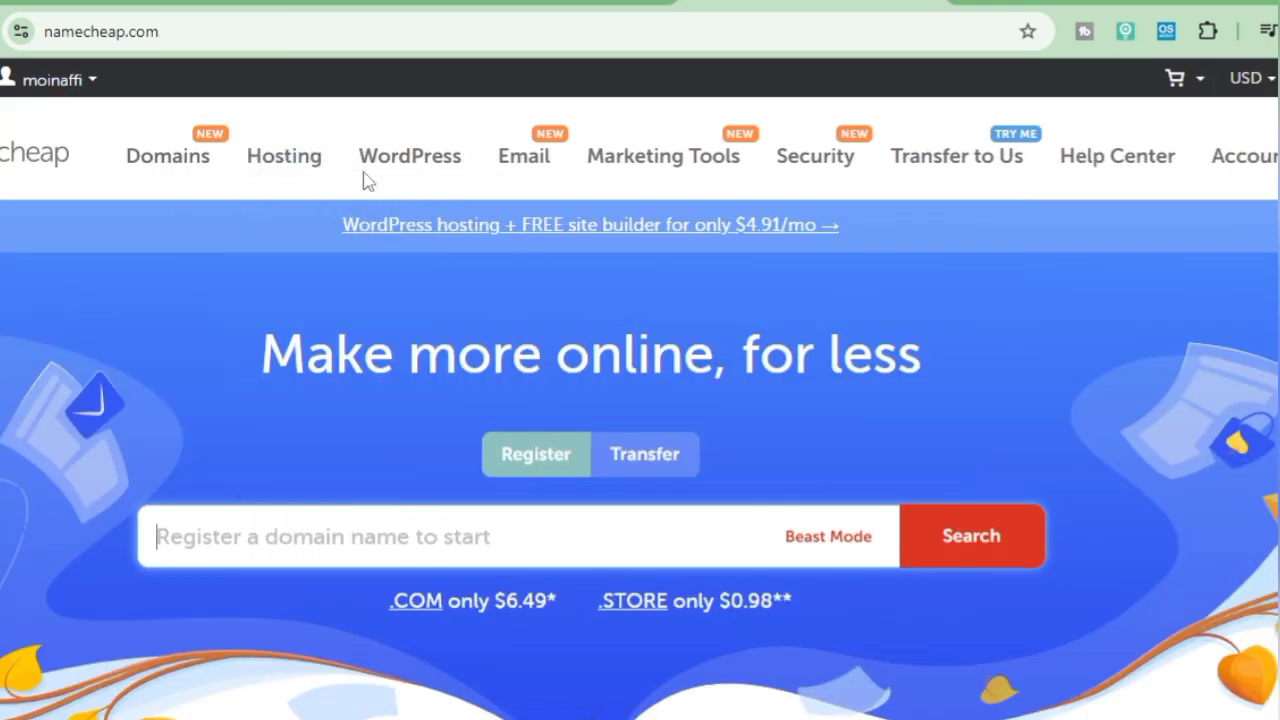
mouse_move(49, 94)
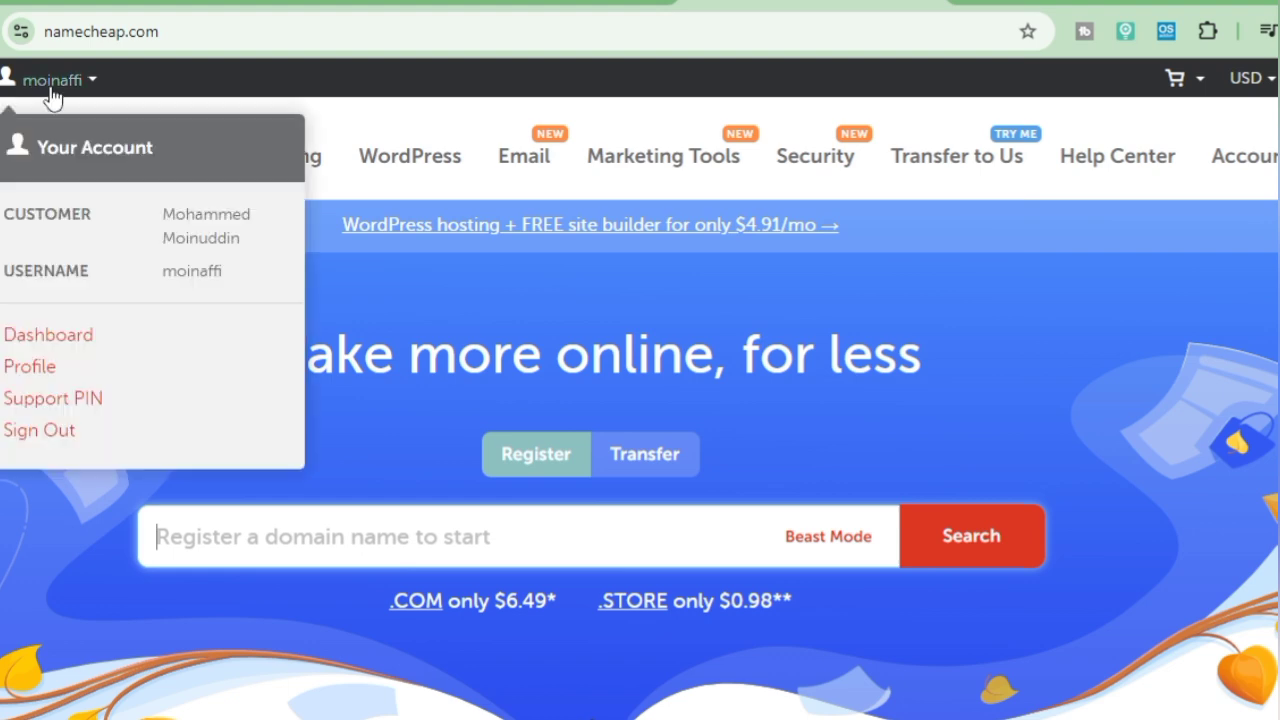
left_click(63, 343)
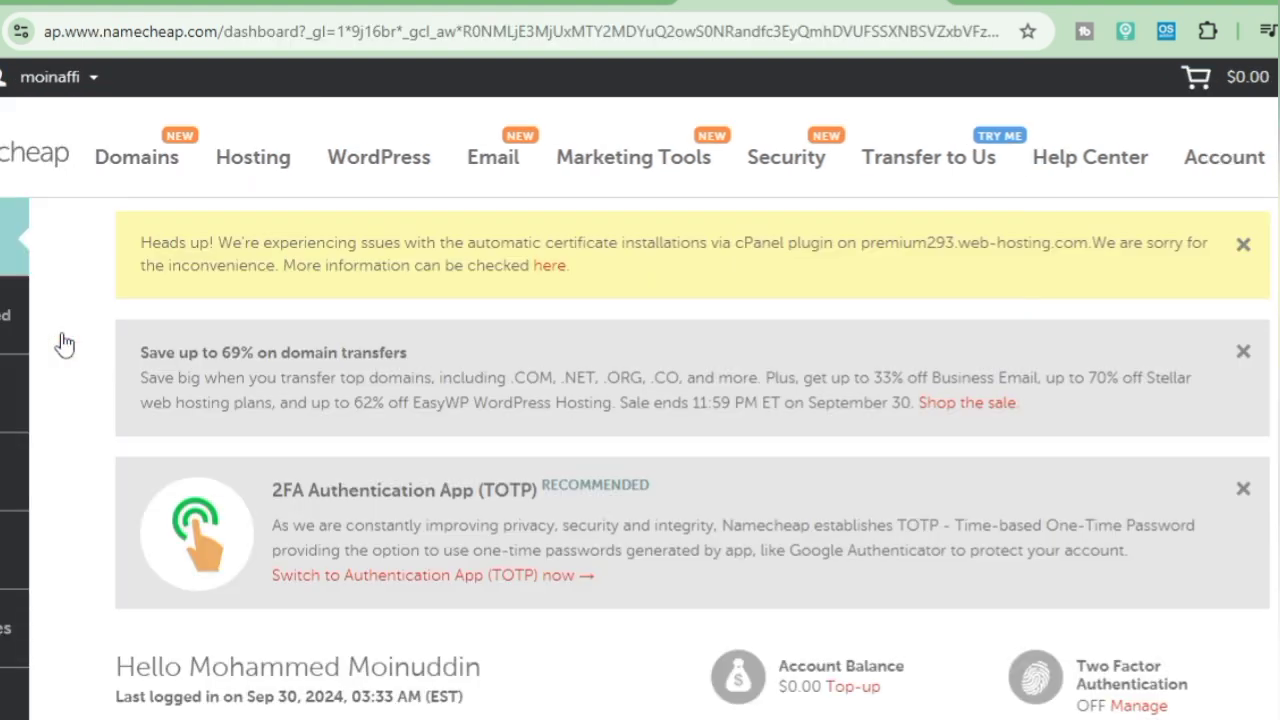
Find bilasini.com among the recently active products and open cPanel for its Stellar hosting.
scroll(388, 380, "down", 6)
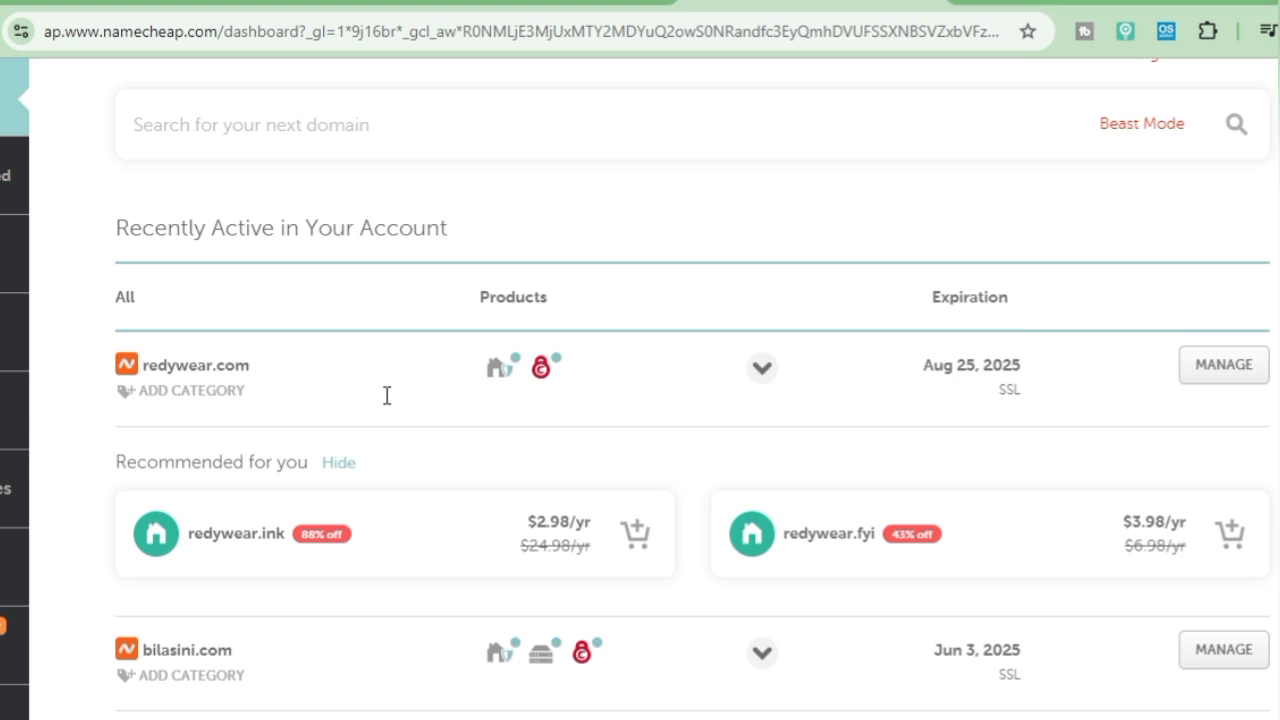
scroll(387, 395, "down", 3)
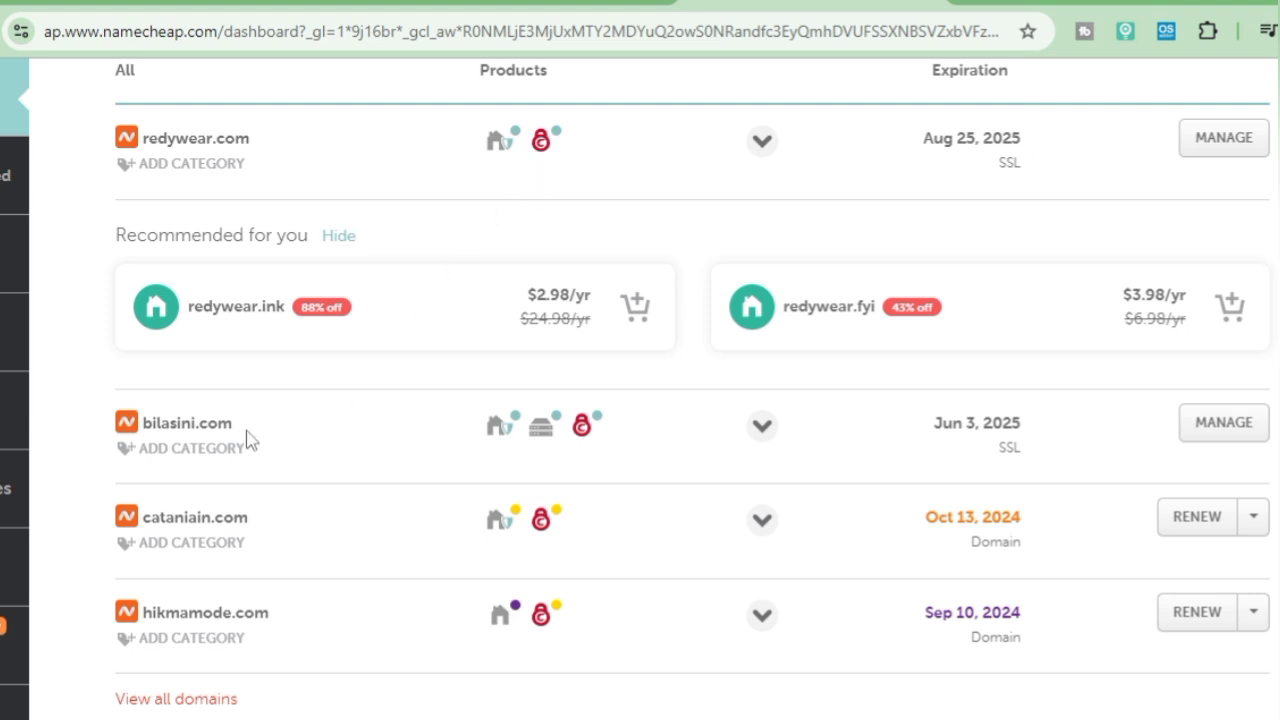
mouse_move(540, 440)
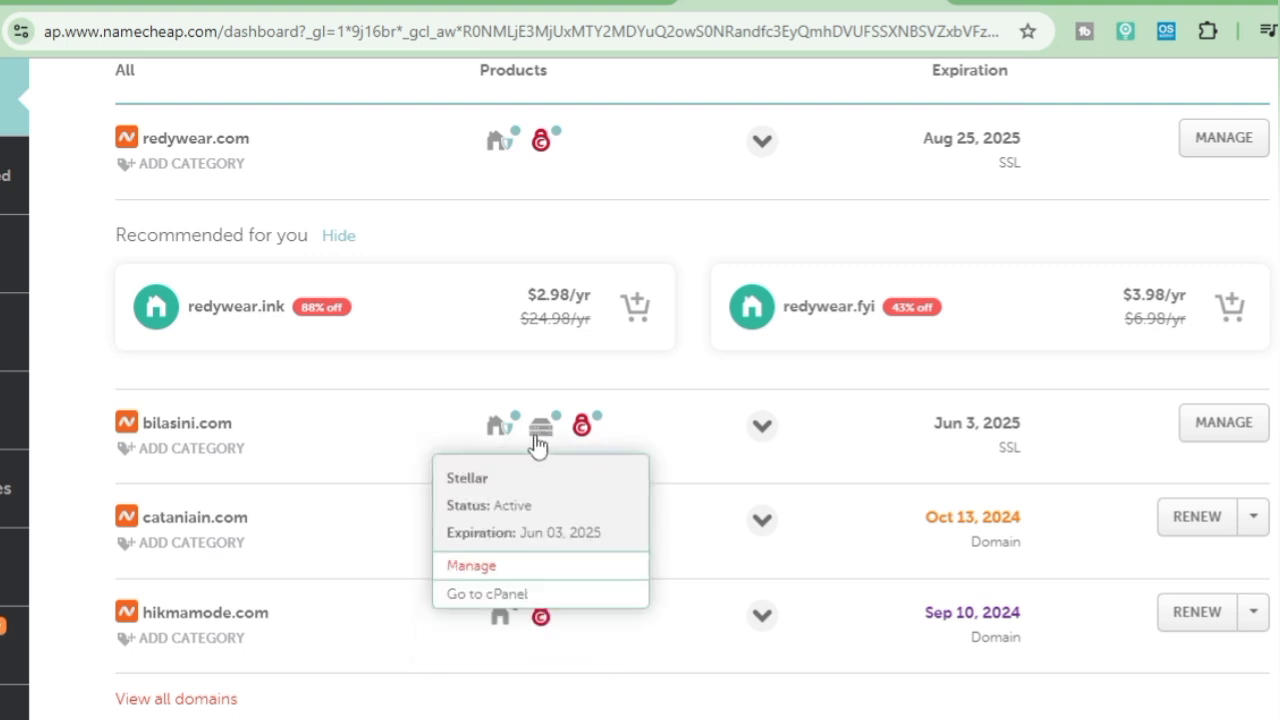
left_click(503, 596)
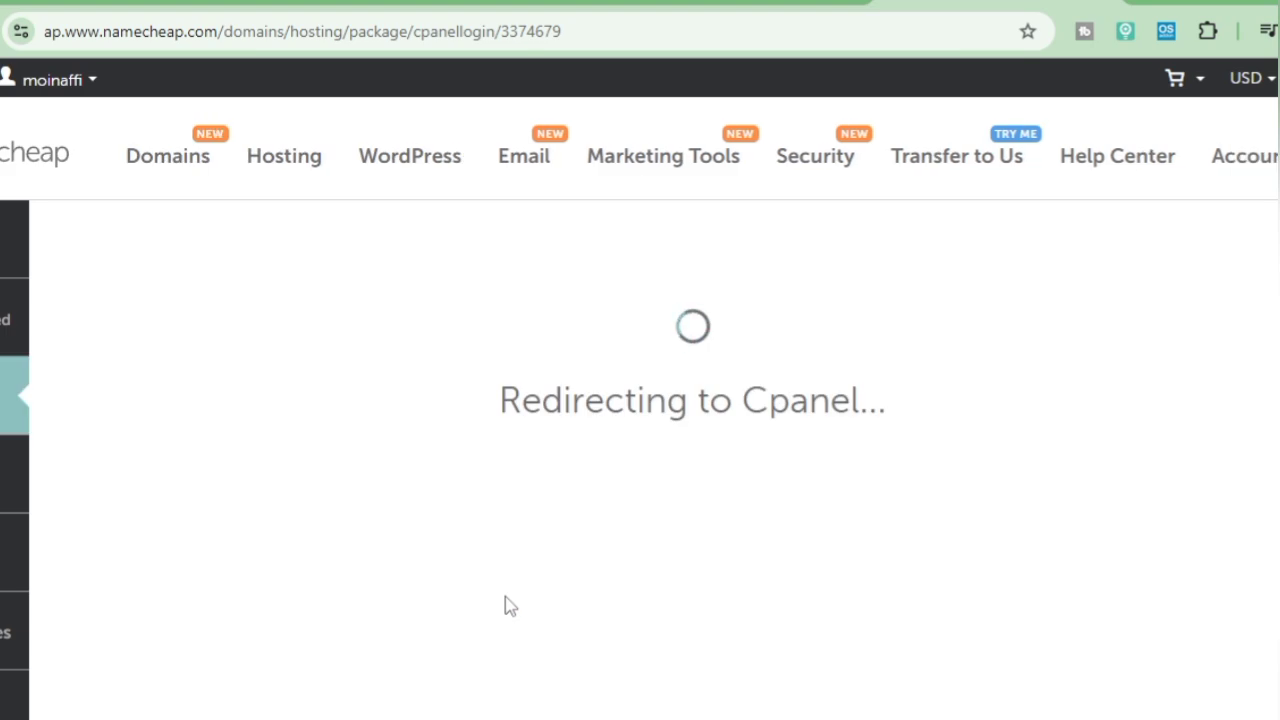
Open the Domains tool in cPanel and bring up the form for creating a new domain.
scroll(515, 568, "down", 12)
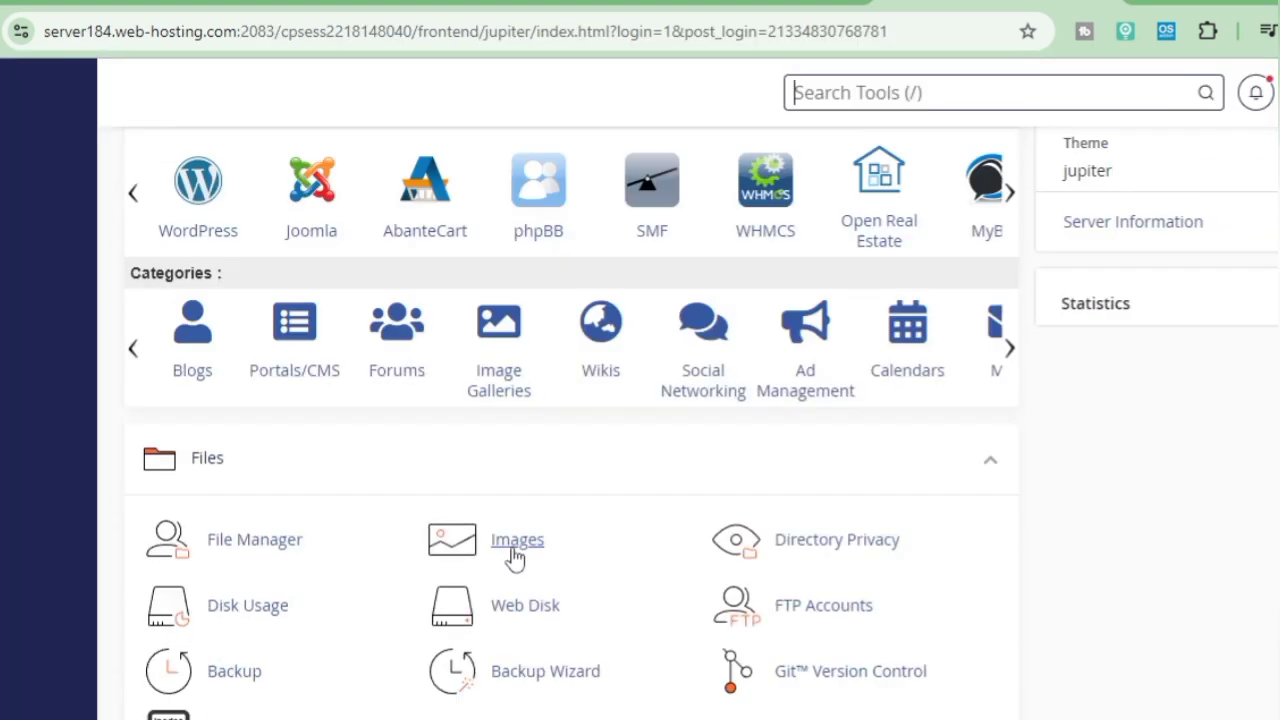
scroll(515, 557, "down", 10)
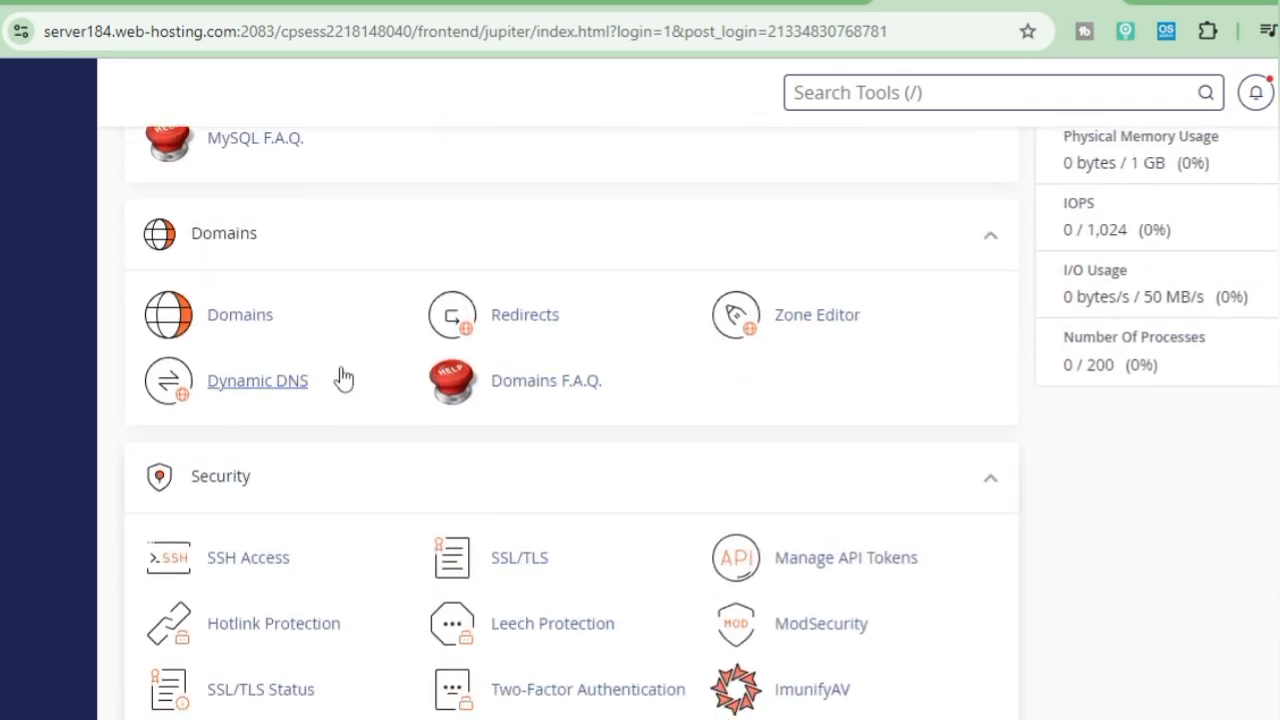
left_click(246, 326)
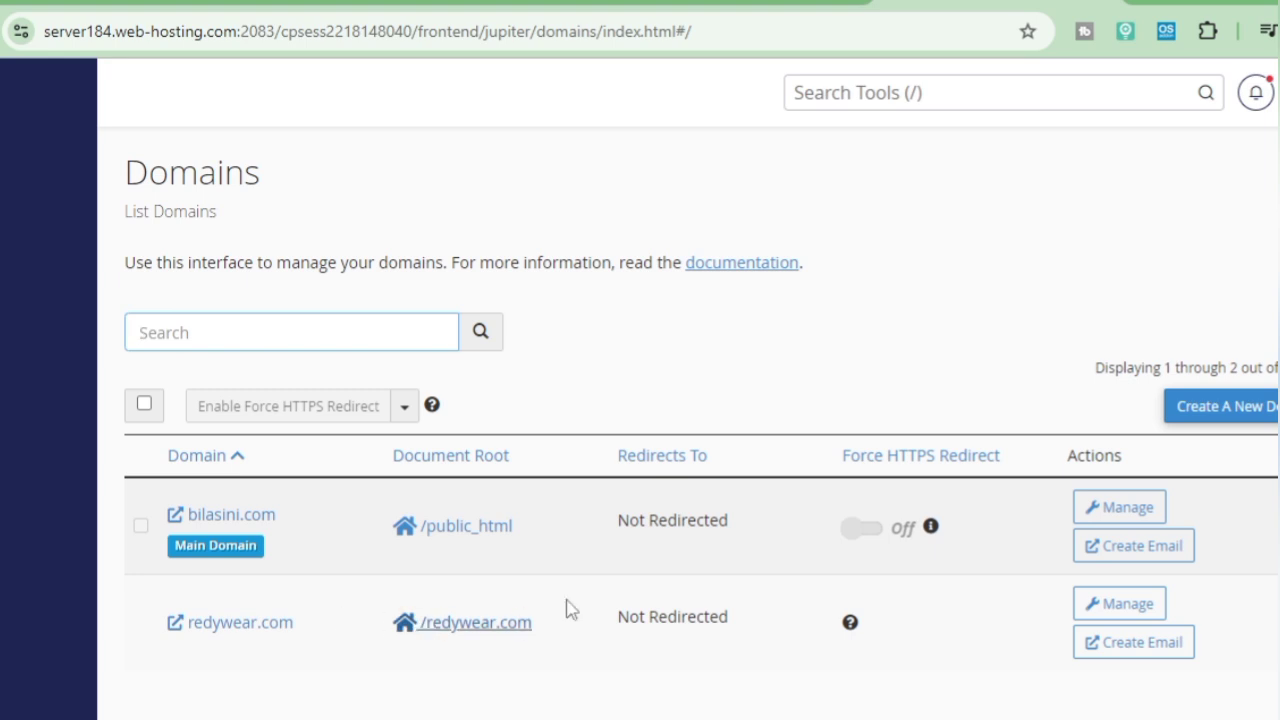
left_click(1204, 418)
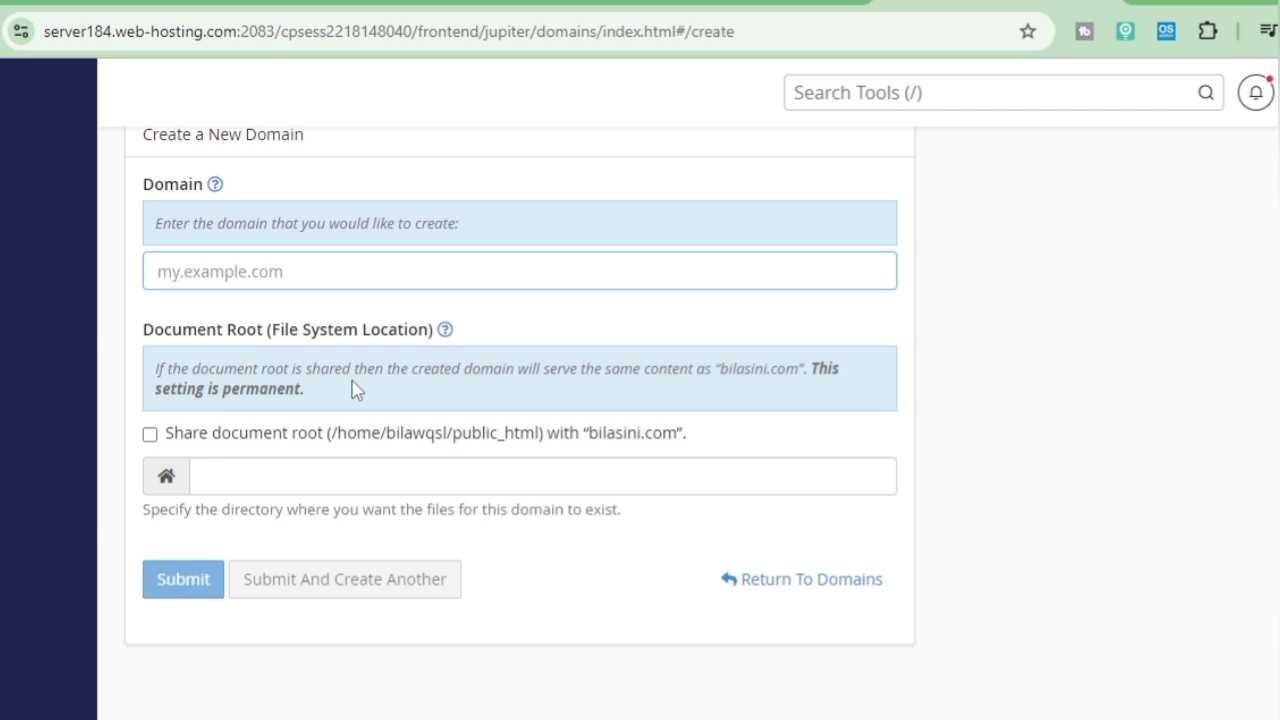
Copy the domain name cataniain.com from the recently active list on the Namecheap dashboard.
left_click(658, 8)
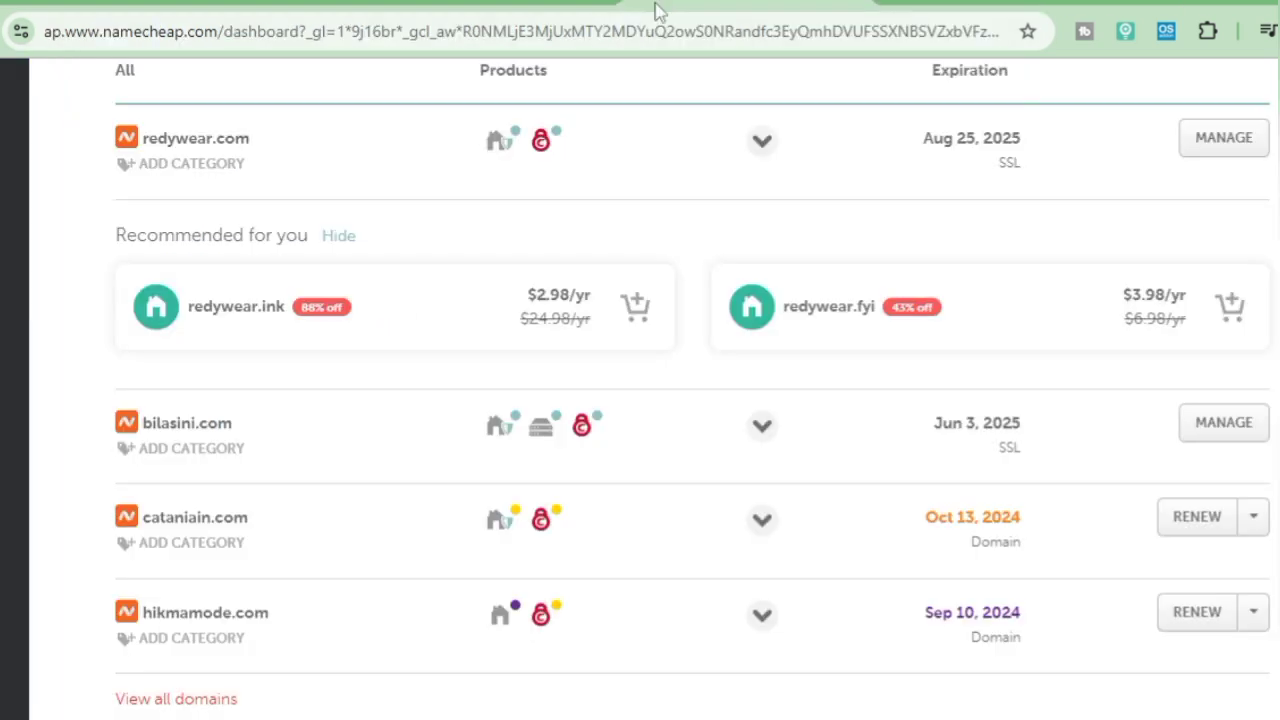
scroll(108, 326, "up", 3)
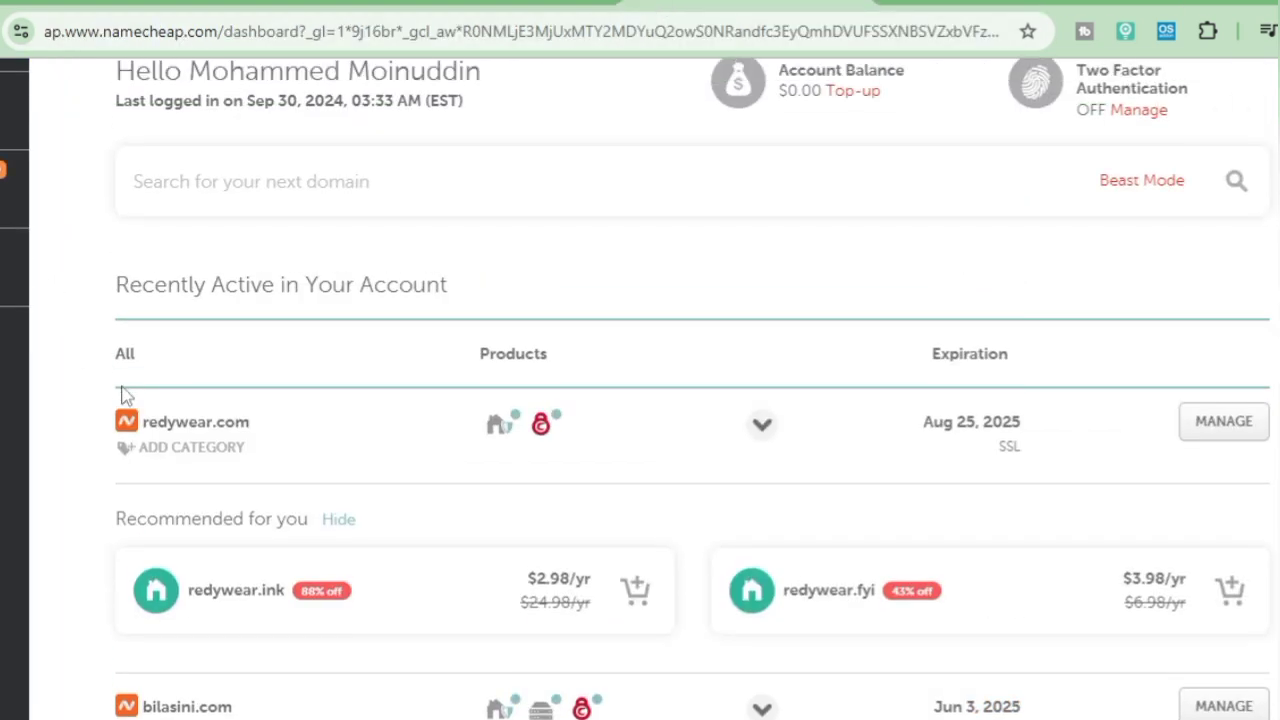
scroll(121, 395, "down", 3)
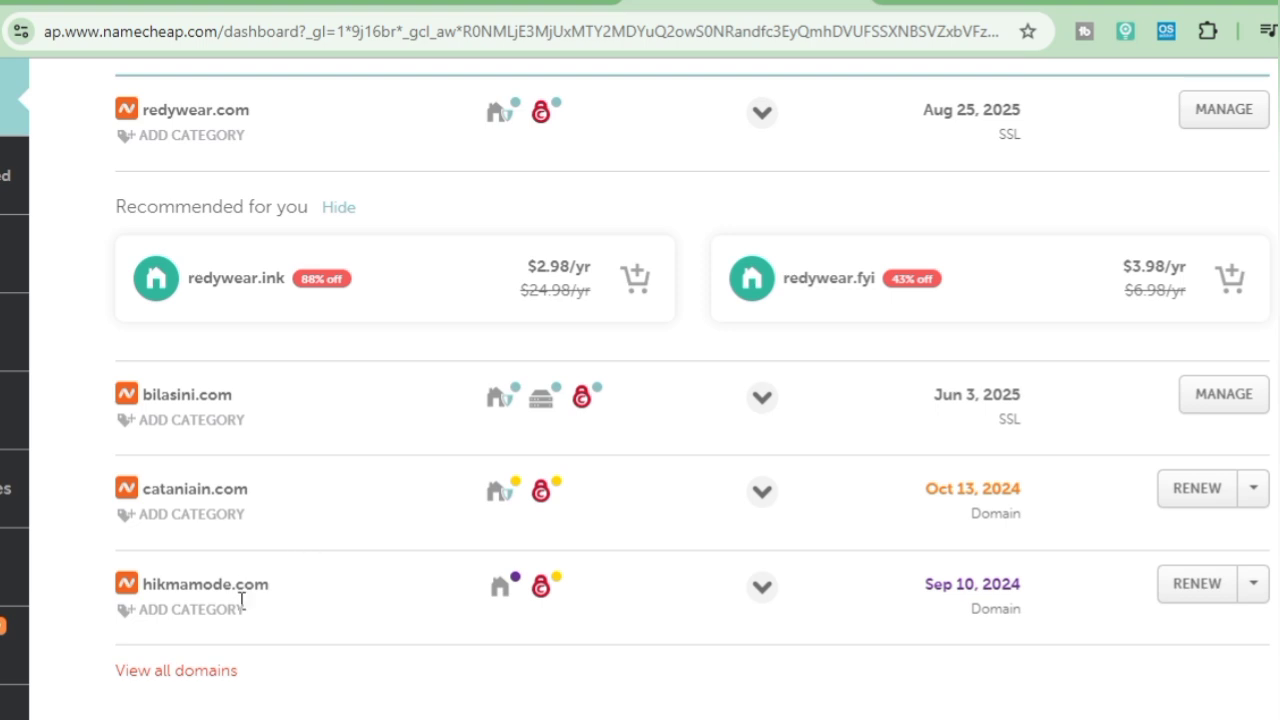
left_click_drag(248, 487, 145, 485)
right_click(190, 491)
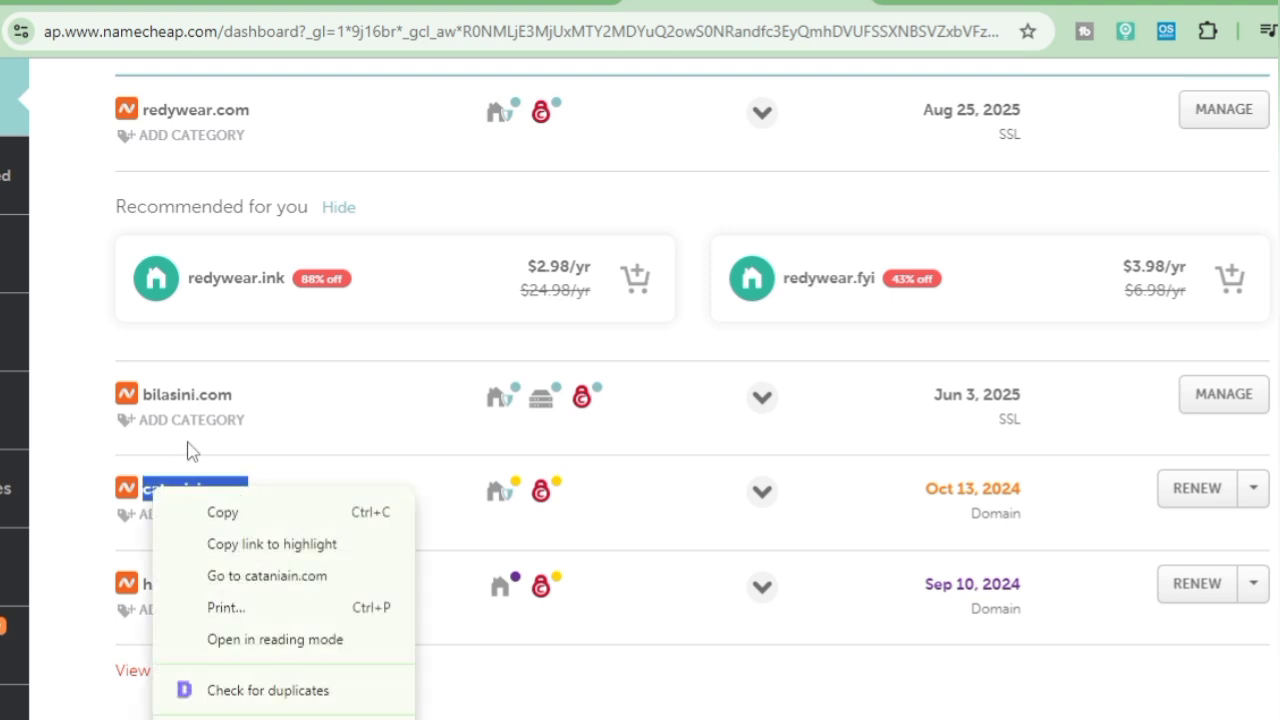
left_click(223, 506)
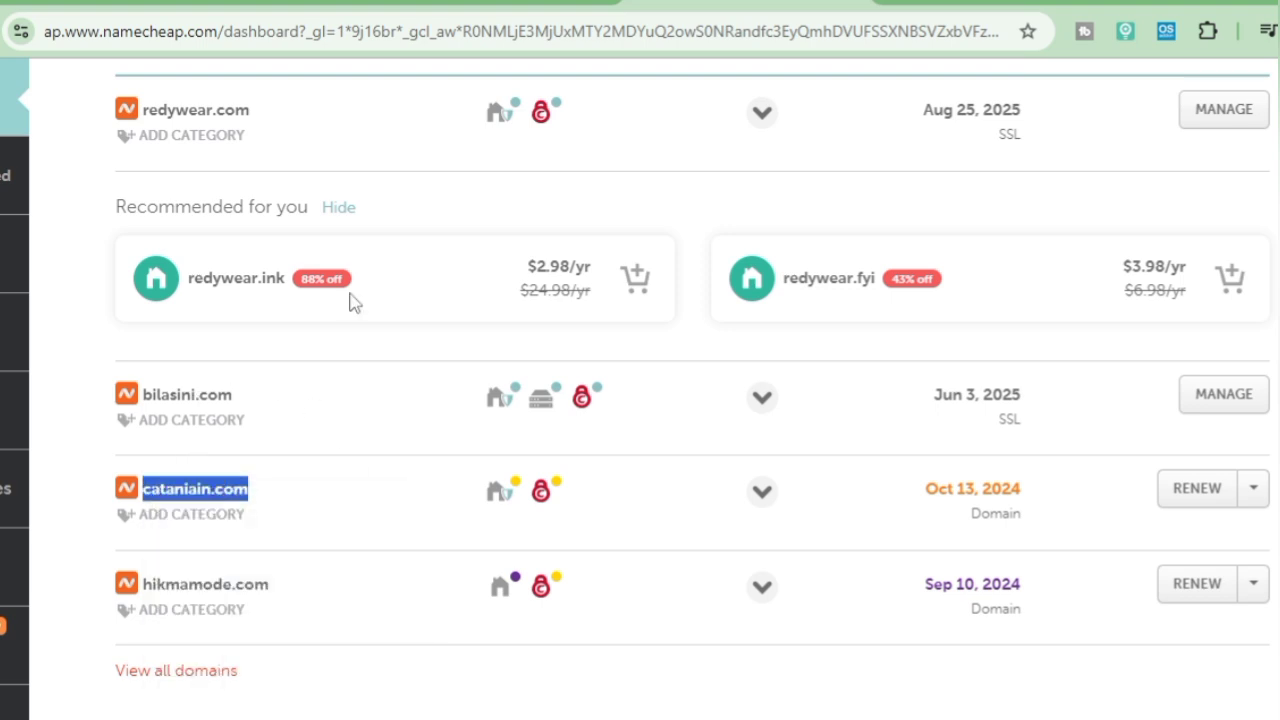
Create the new domain cataniain.com in cPanel with its own document root, cataniain.com, and submit it.
left_click(910, 6)
scroll(233, 275, "up", 2)
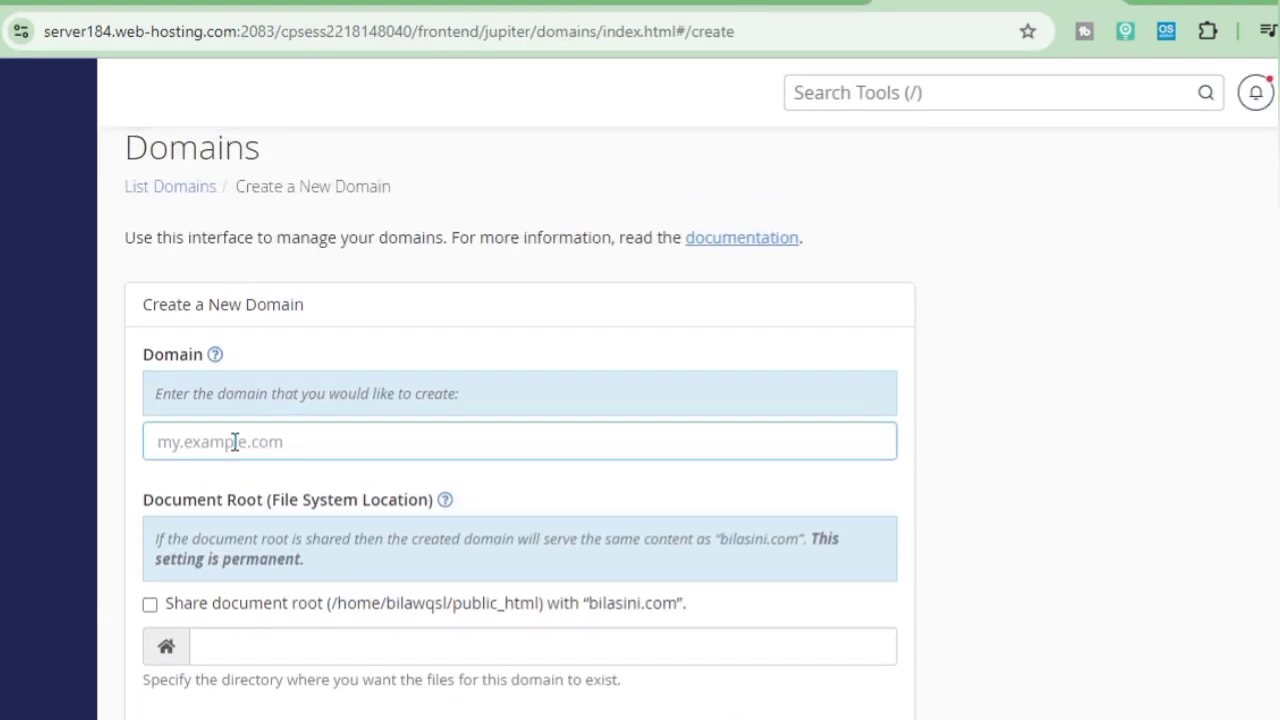
right_click(231, 444)
left_click(314, 189)
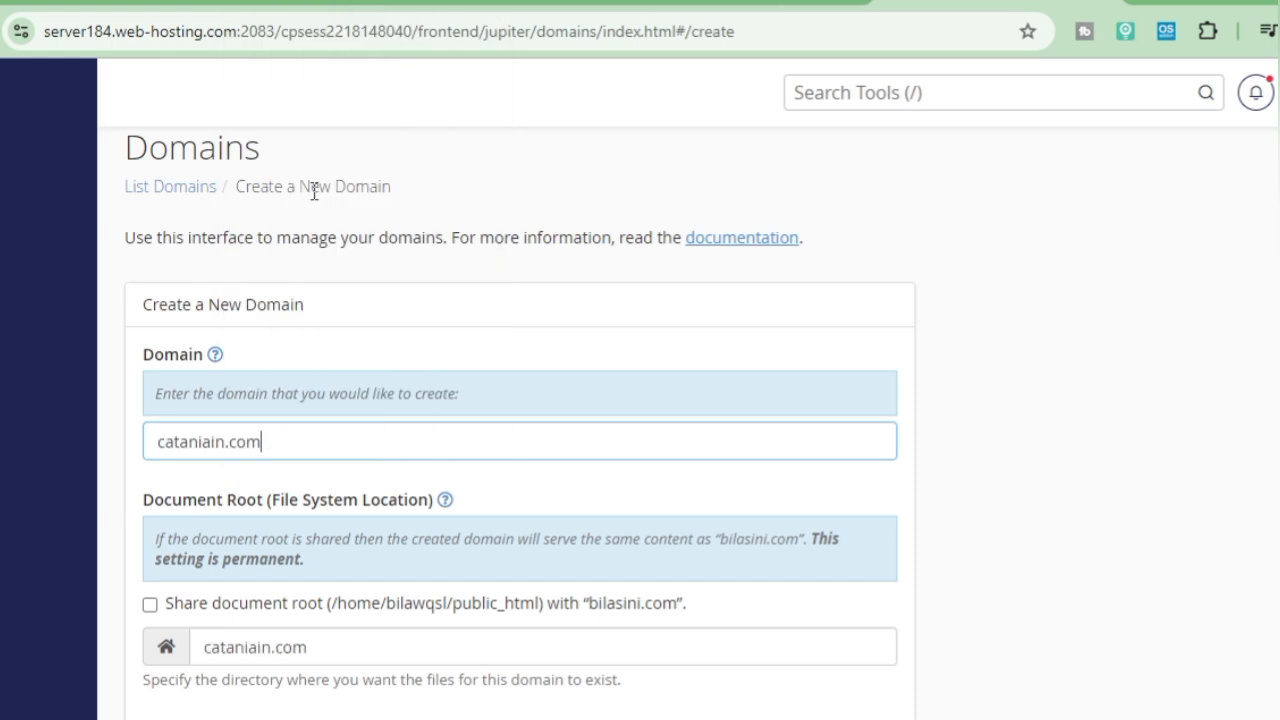
scroll(416, 320, "down", 3)
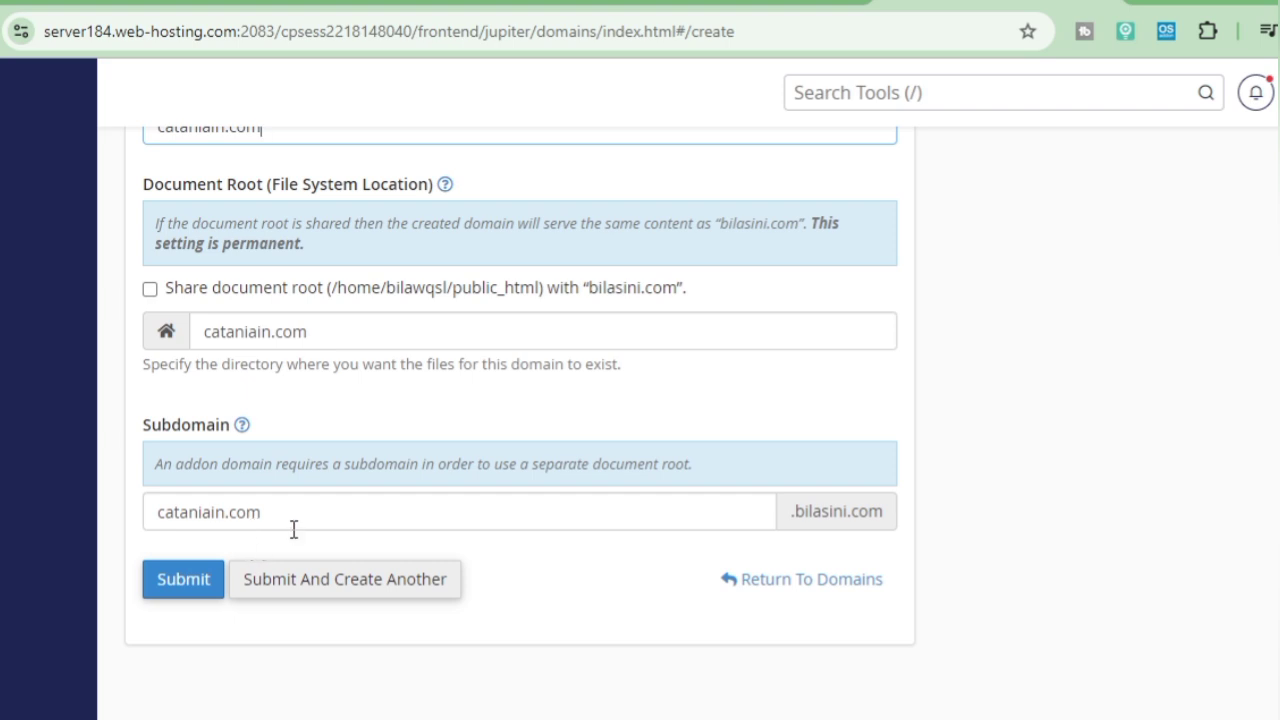
left_click(181, 598)
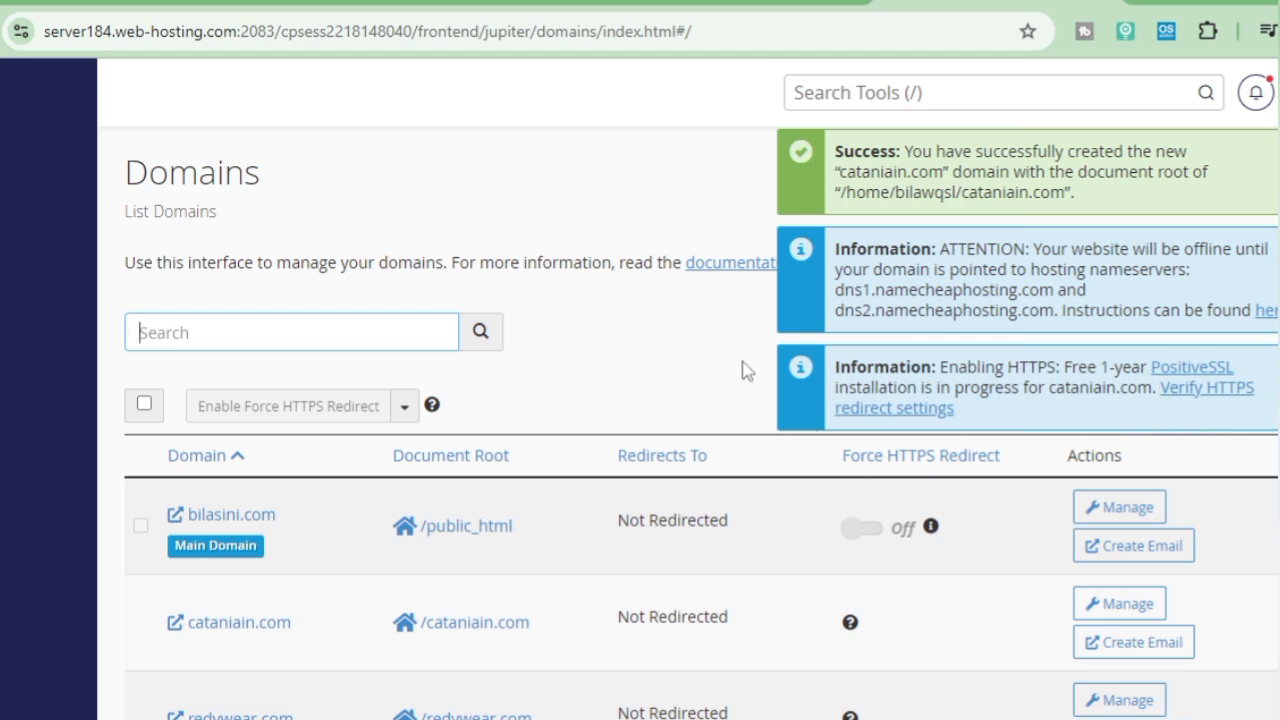
Return to the Namecheap dashboard and open the management page of bilasini.com.
scroll(690, 362, "down", 1)
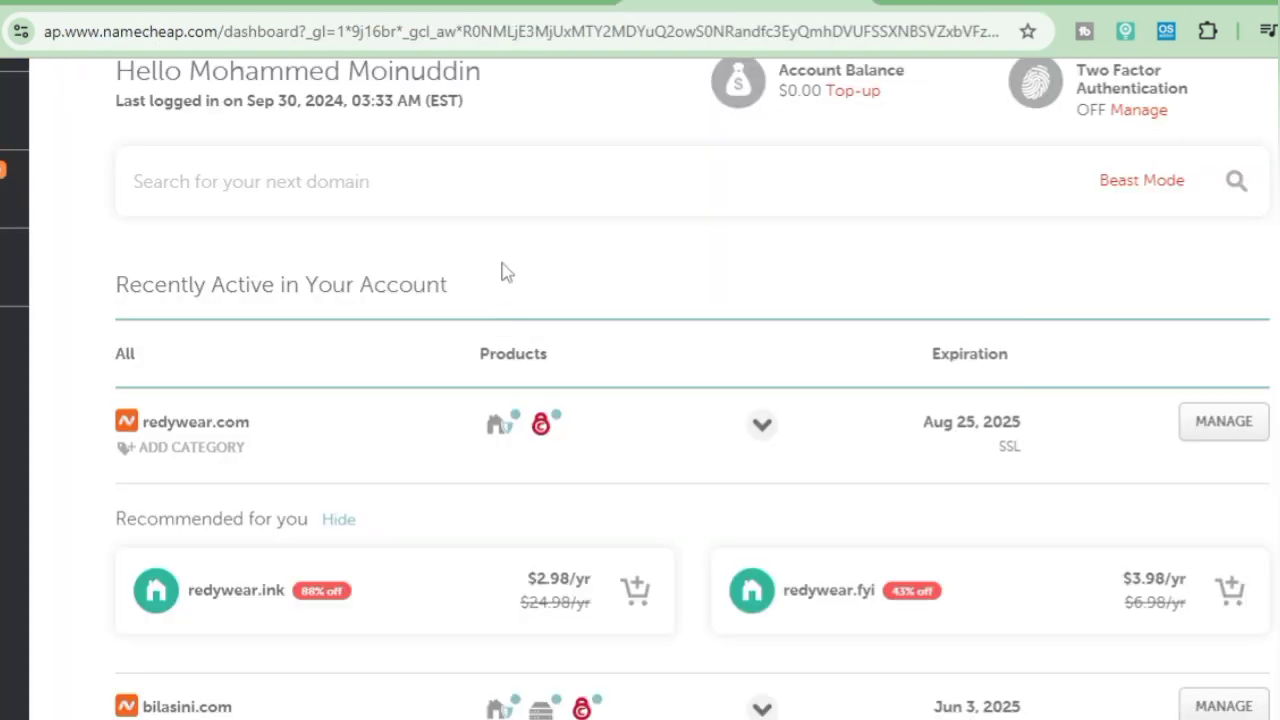
scroll(515, 240, "up", 3)
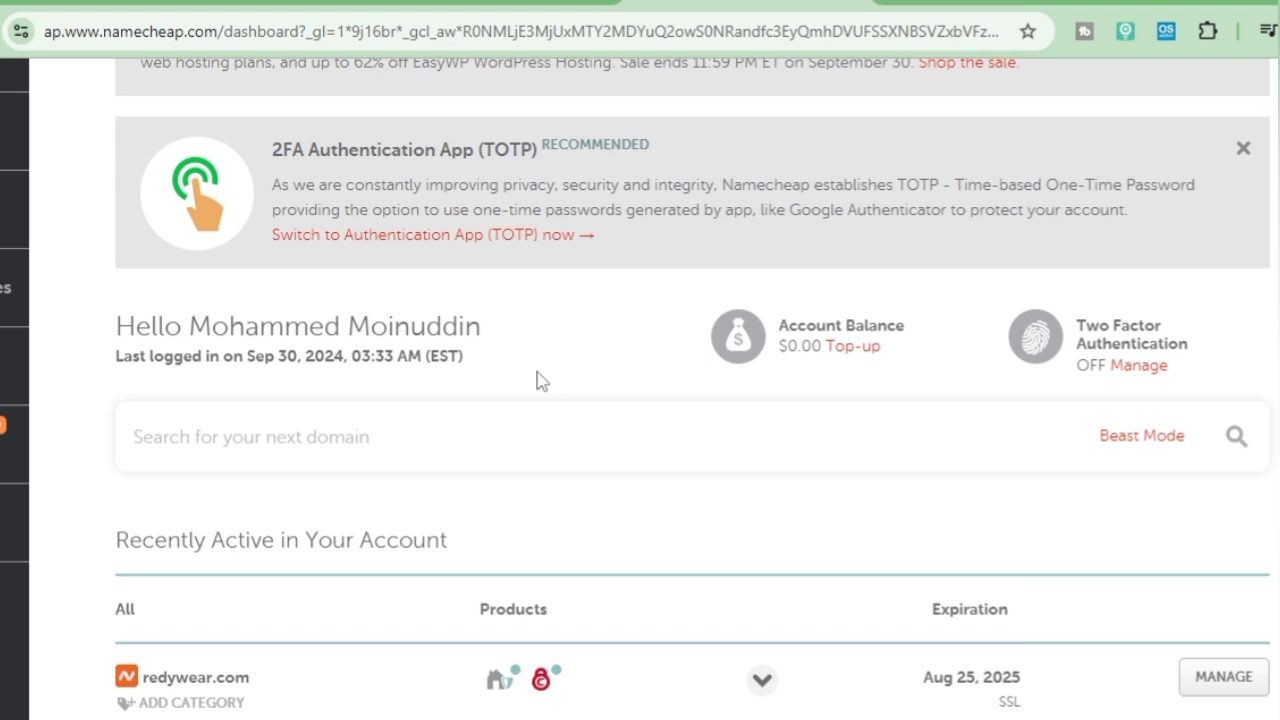
scroll(538, 381, "down", 3)
scroll(463, 386, "down", 3)
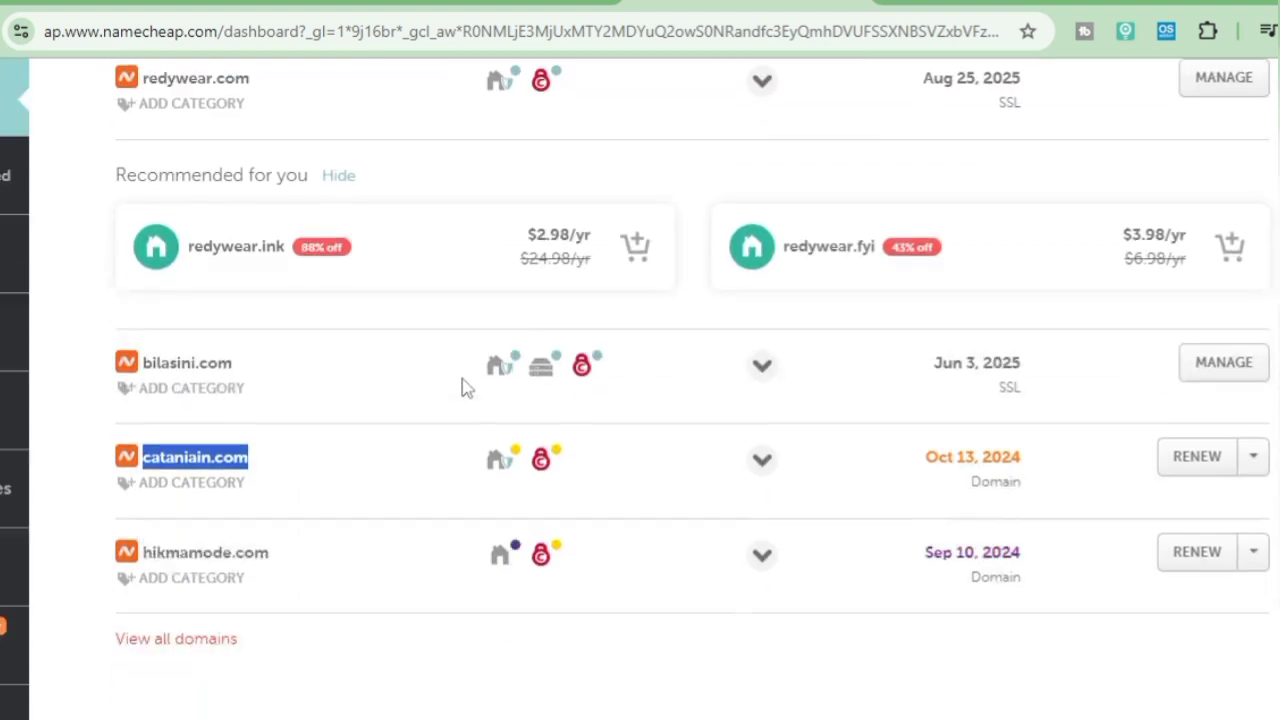
scroll(463, 386, "down", 1)
scroll(451, 354, "down", 1)
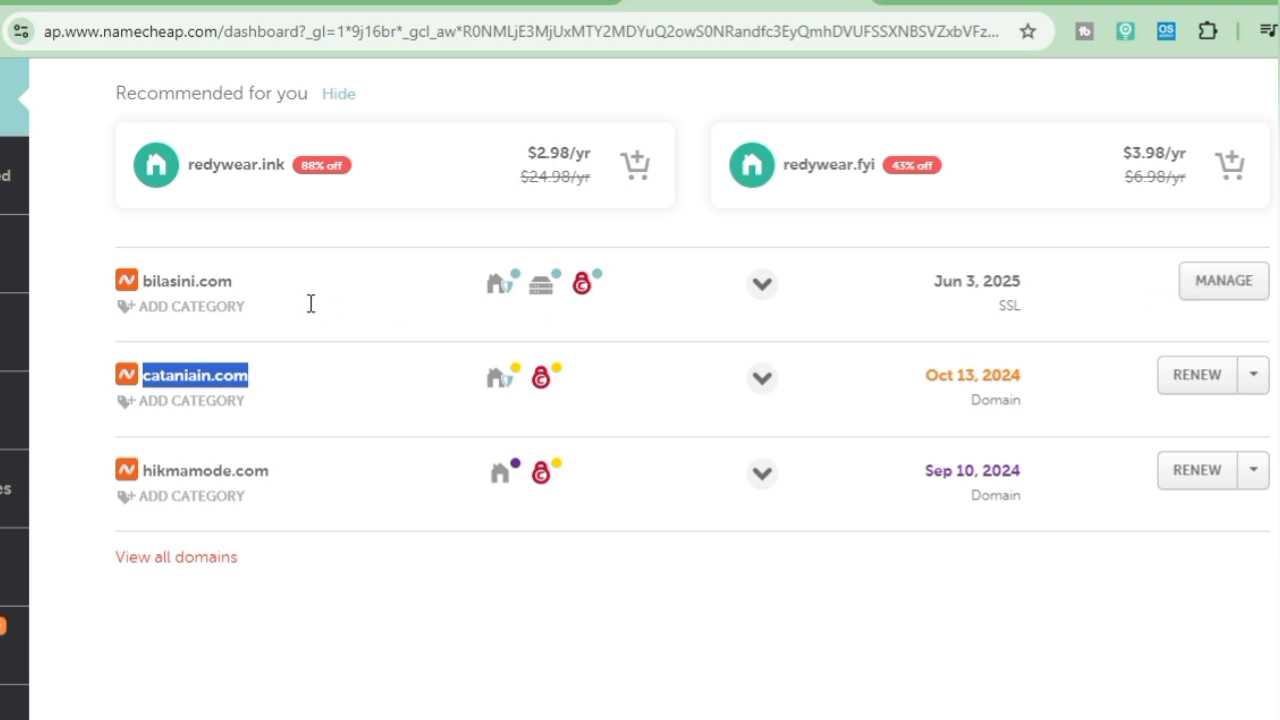
left_click(1197, 290)
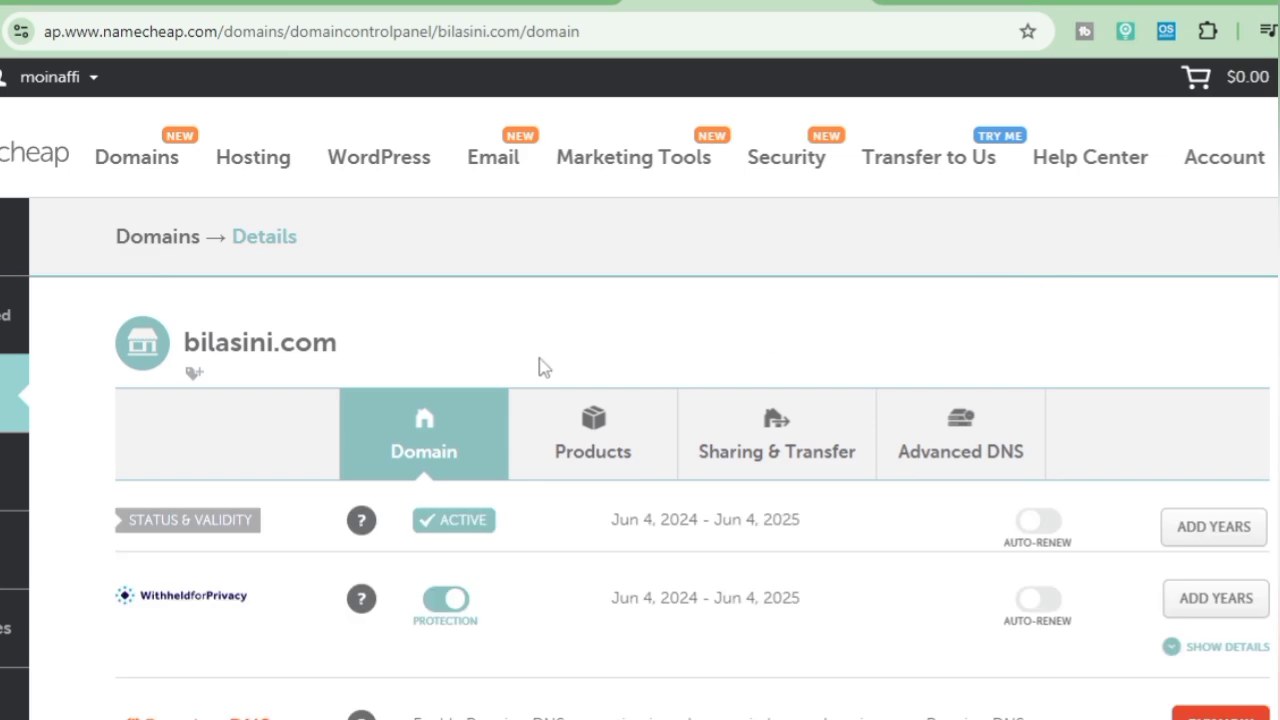
Go to the hosting subscriptions list and open cPanel for the bilasini.com subscription.
scroll(550, 390, "down", 13)
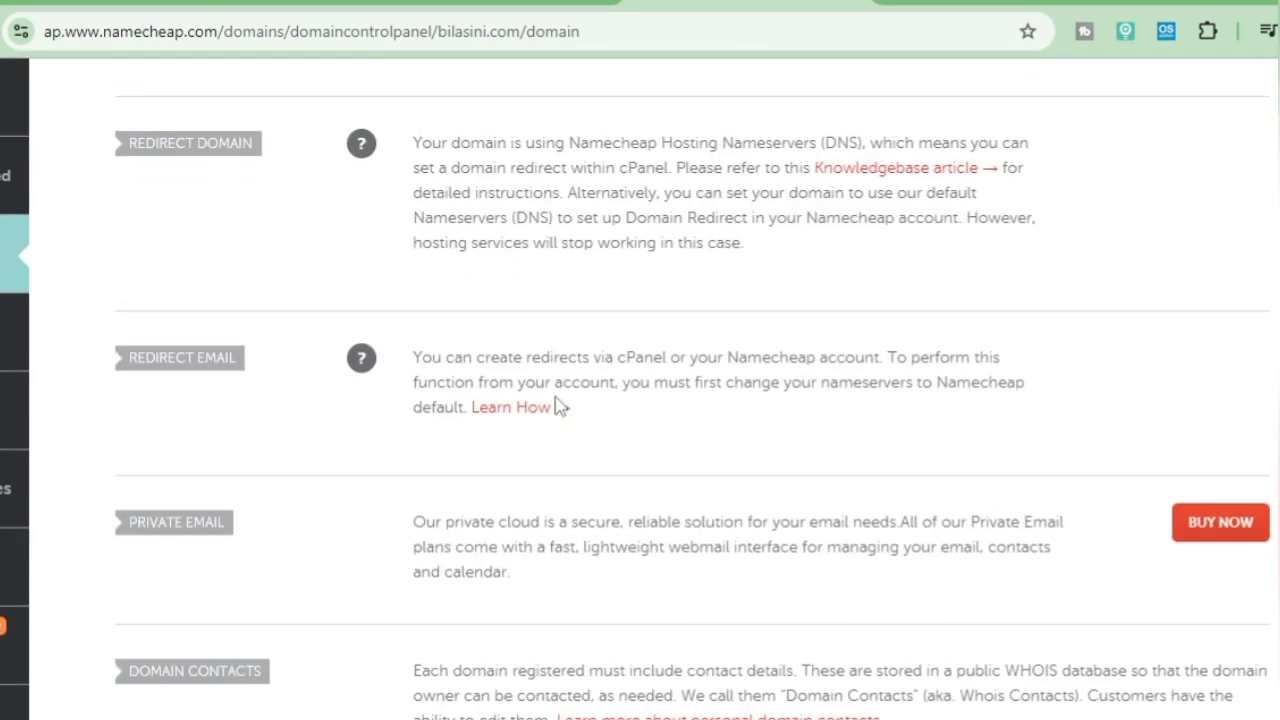
scroll(558, 405, "up", 2)
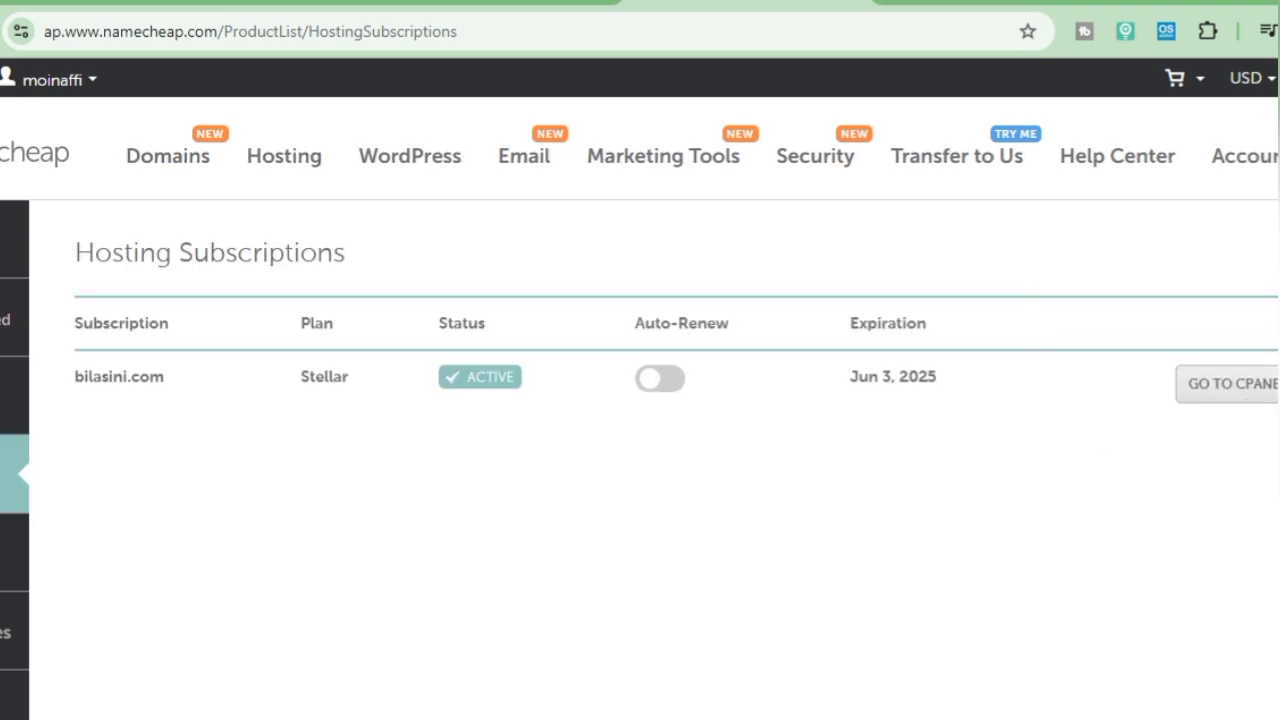
left_click(1225, 383)
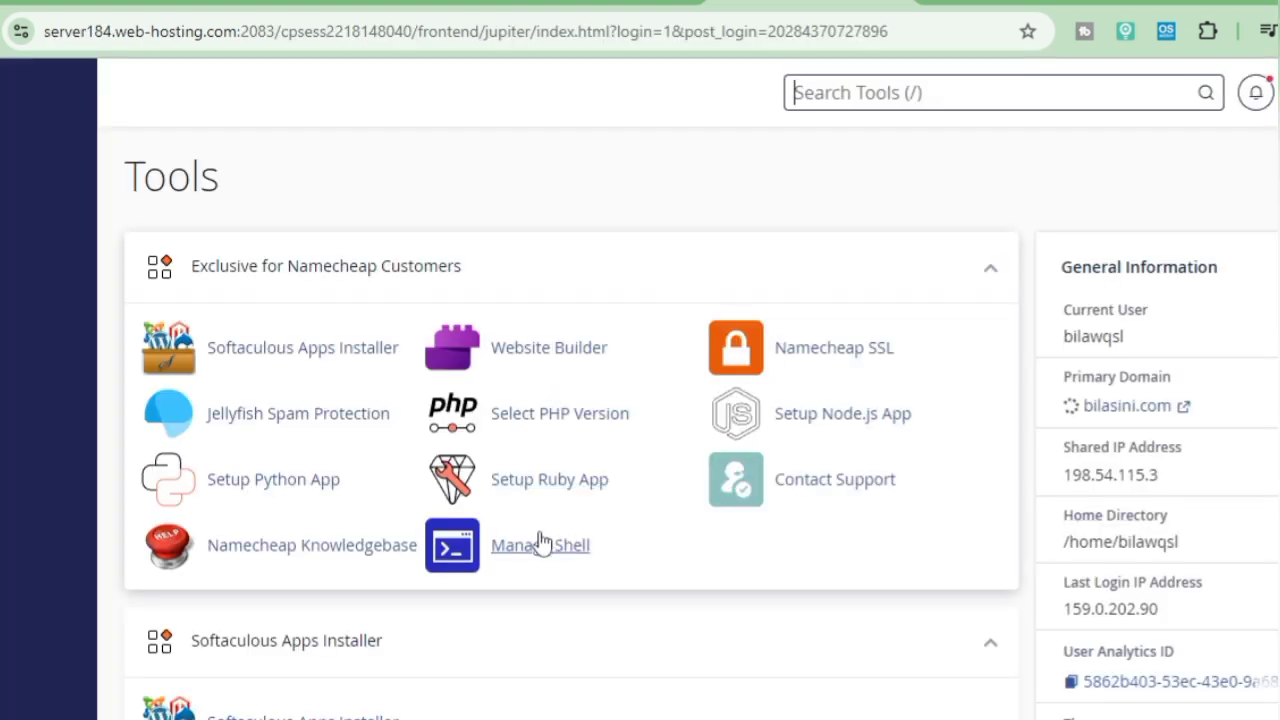
Open the WordPress script page in the Softaculous Apps Installer and review its current installations.
scroll(434, 555, "down", 5)
scroll(409, 529, "down", 2)
scroll(257, 286, "up", 2)
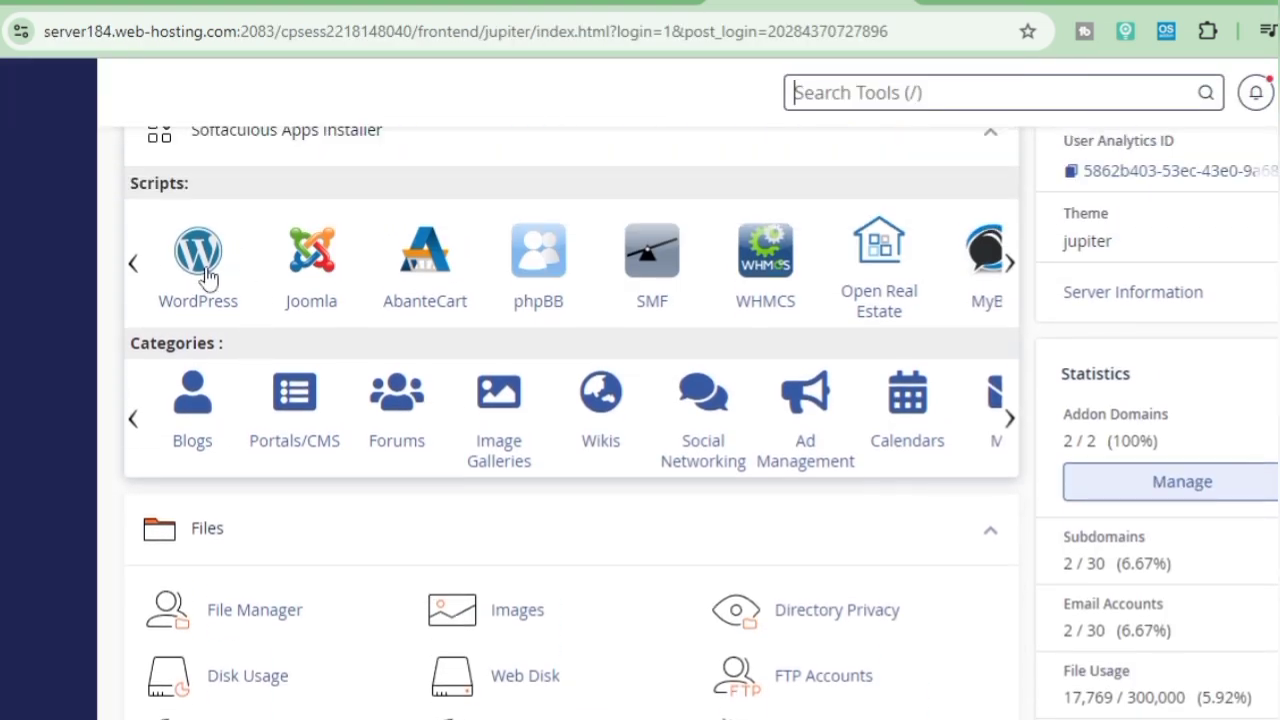
left_click(205, 278)
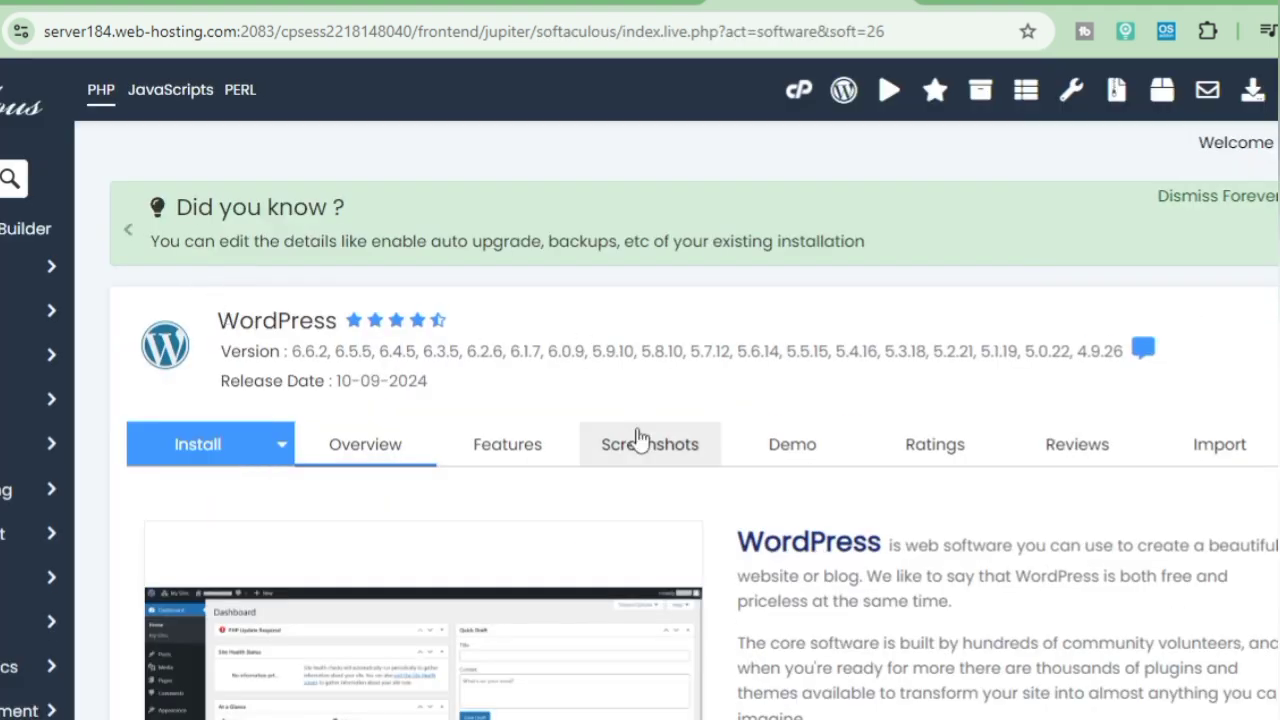
scroll(571, 371, "down", 7)
scroll(428, 470, "down", 3)
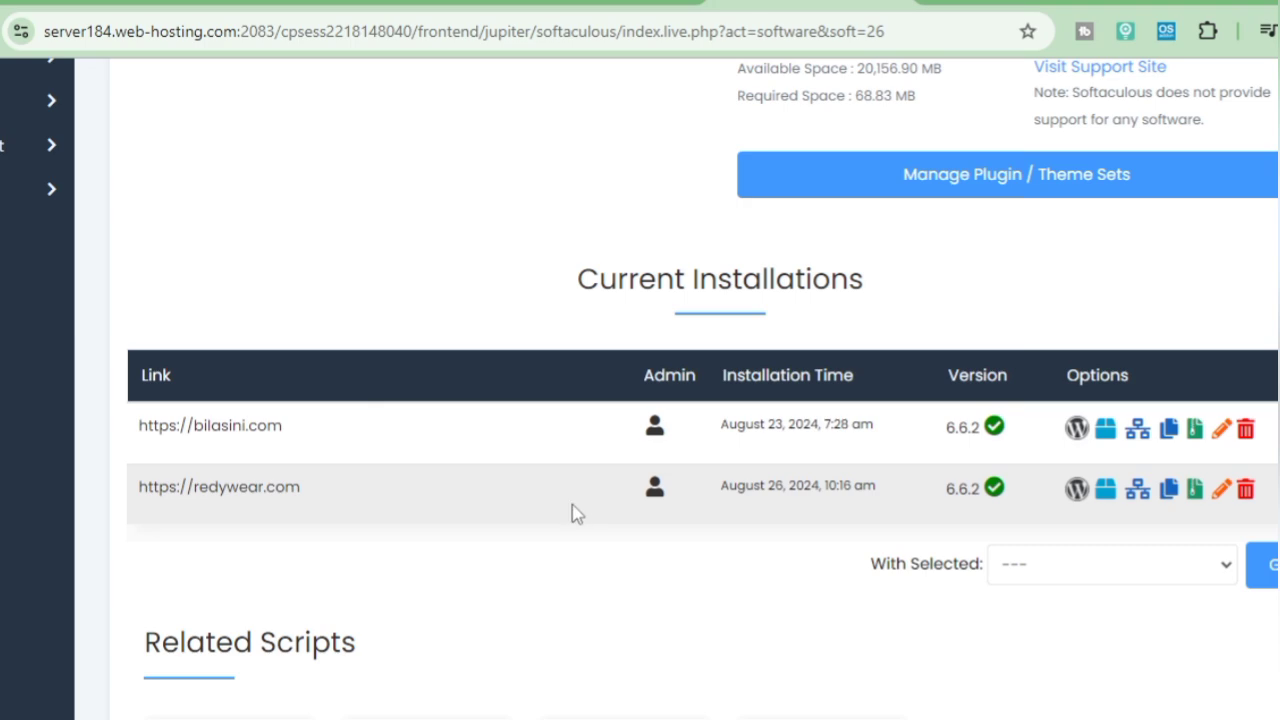
scroll(577, 513, "up", 10)
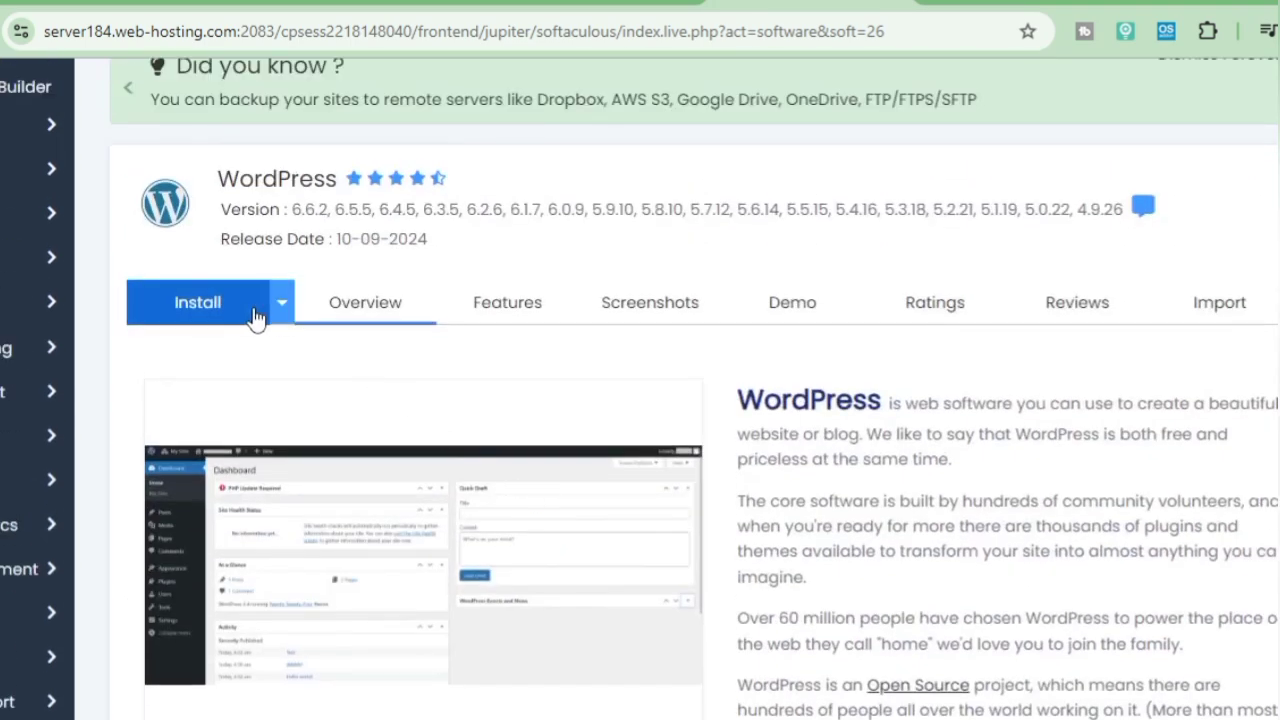
left_click(249, 316)
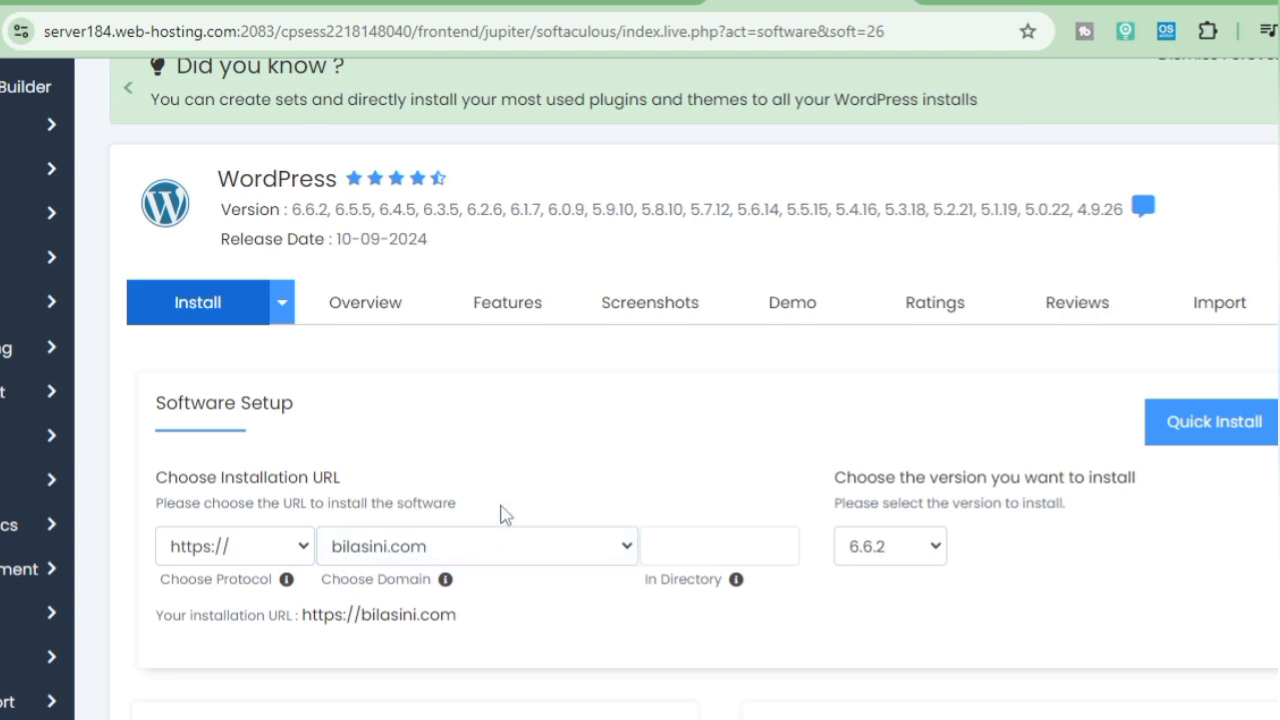
scroll(510, 500, "down", 1)
left_click(565, 418)
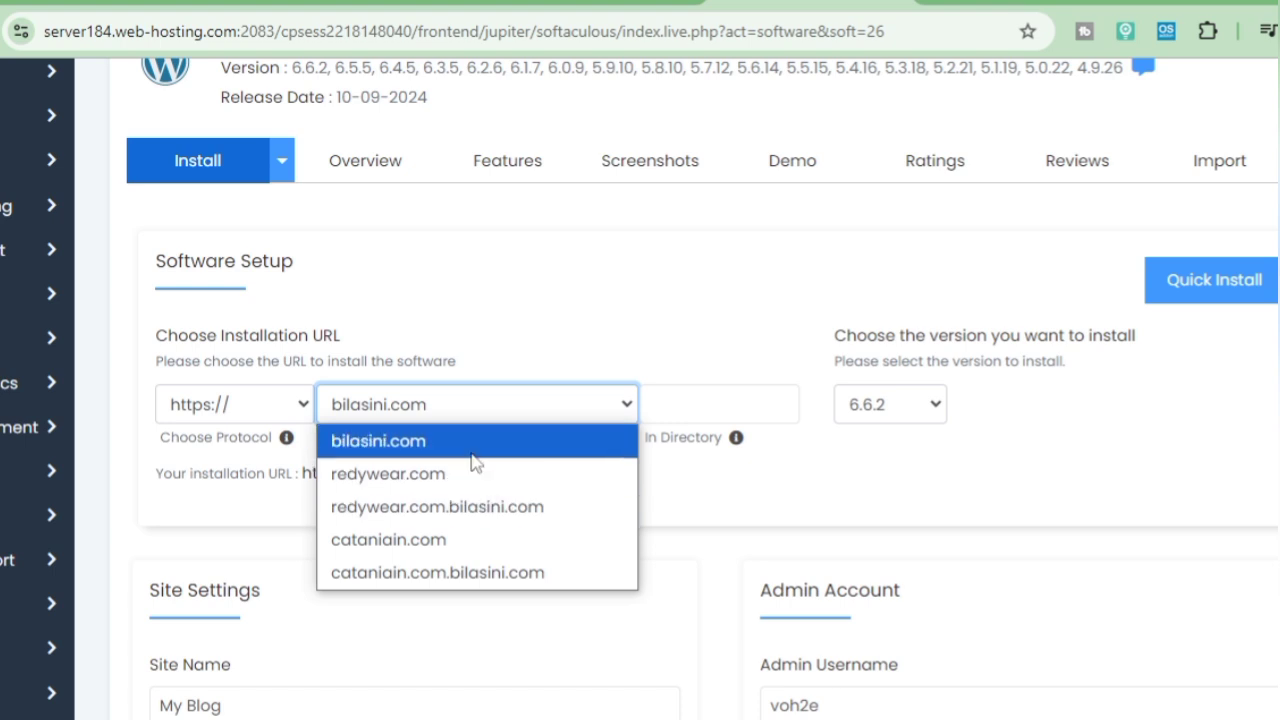
left_click(430, 545)
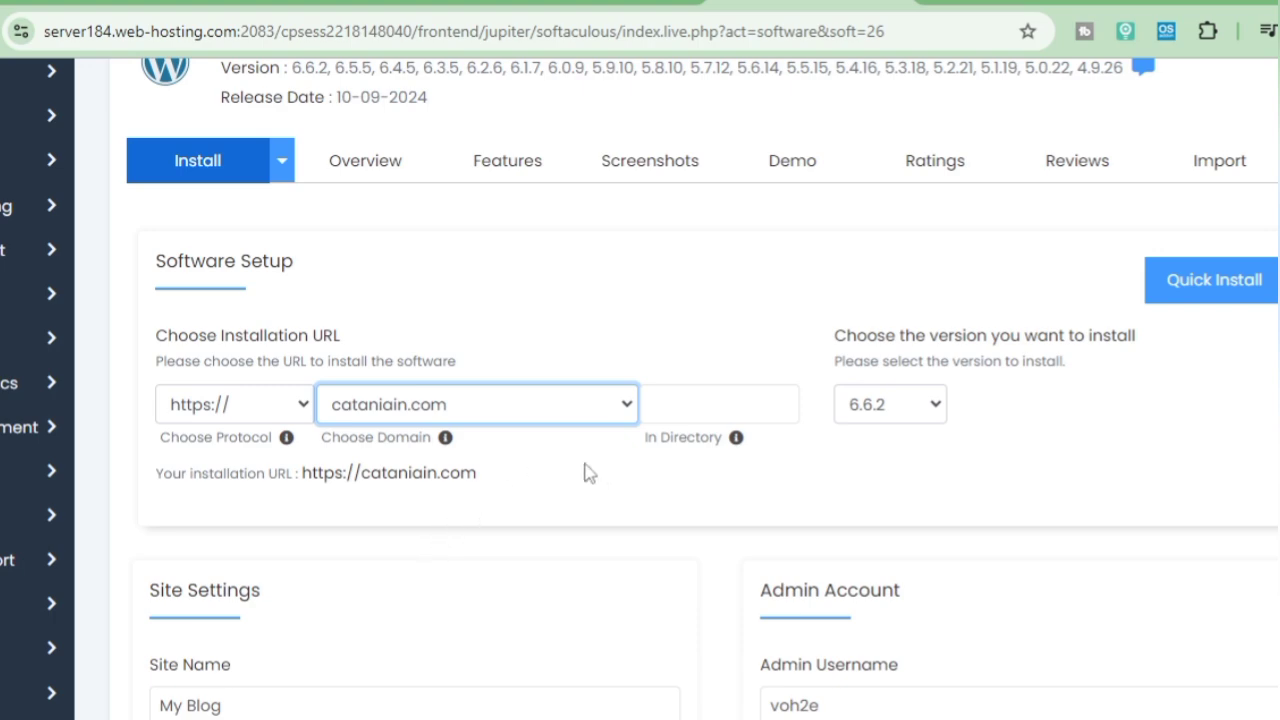
Review the site settings, language and plugin options, and examine the admin username and password of the new installation.
scroll(590, 478, "down", 6)
scroll(603, 489, "down", 3)
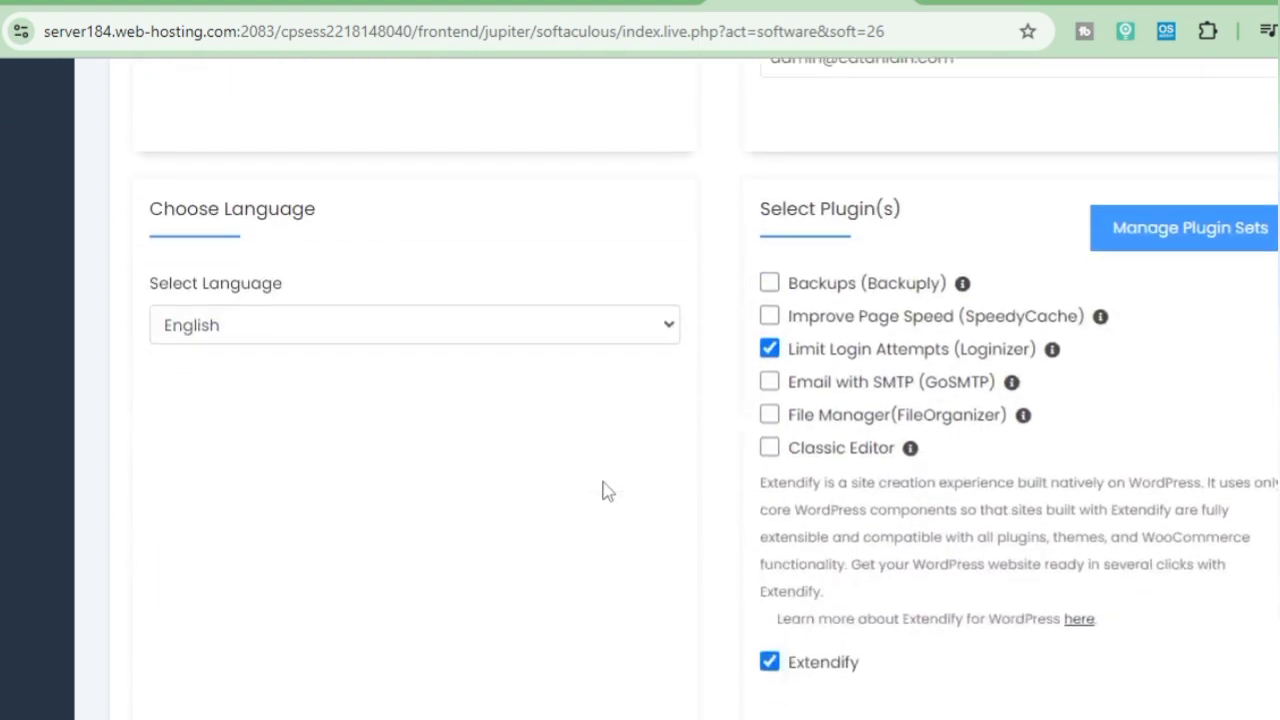
scroll(603, 489, "up", 5)
left_click(775, 440)
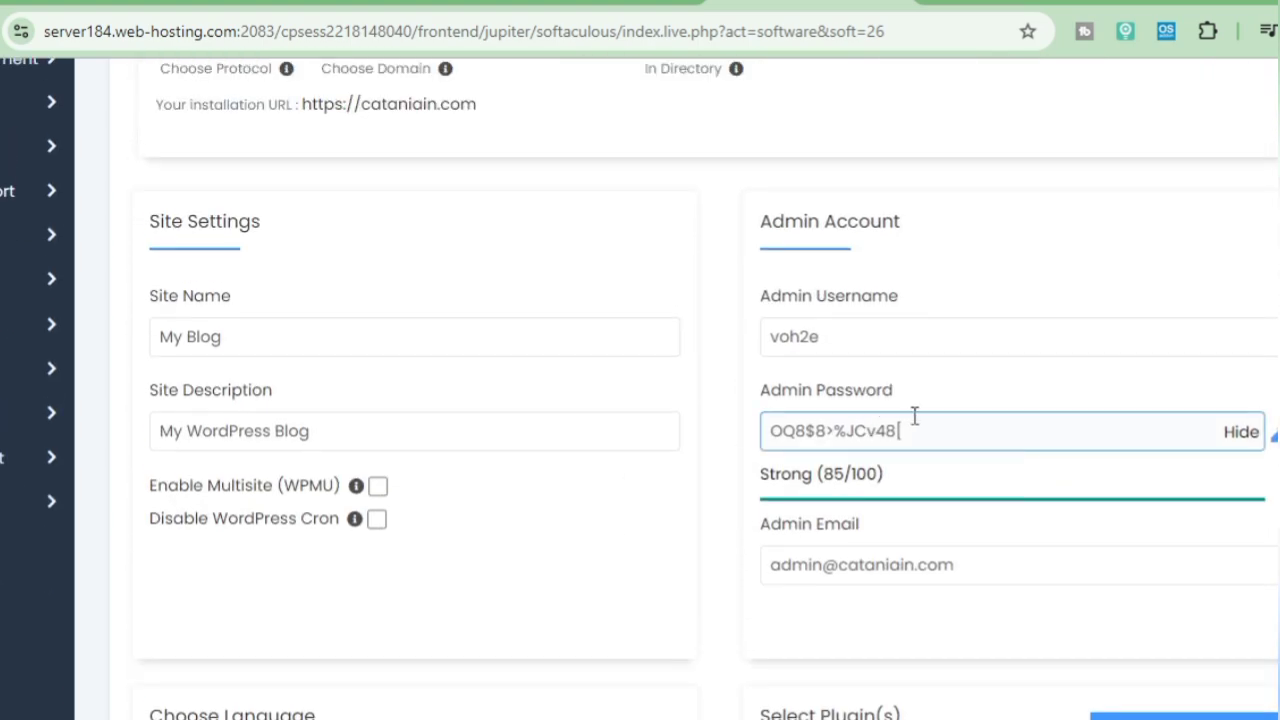
left_click_drag(829, 337, 757, 350)
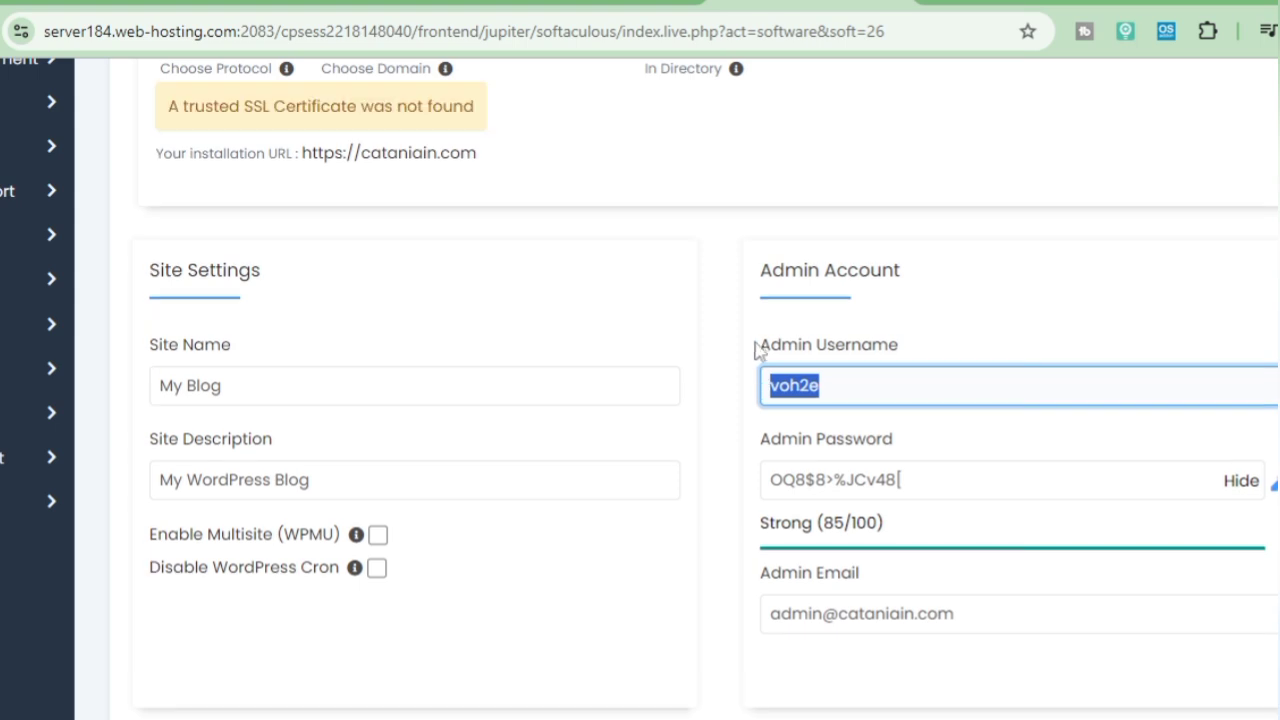
left_click(738, 358)
left_click(829, 403)
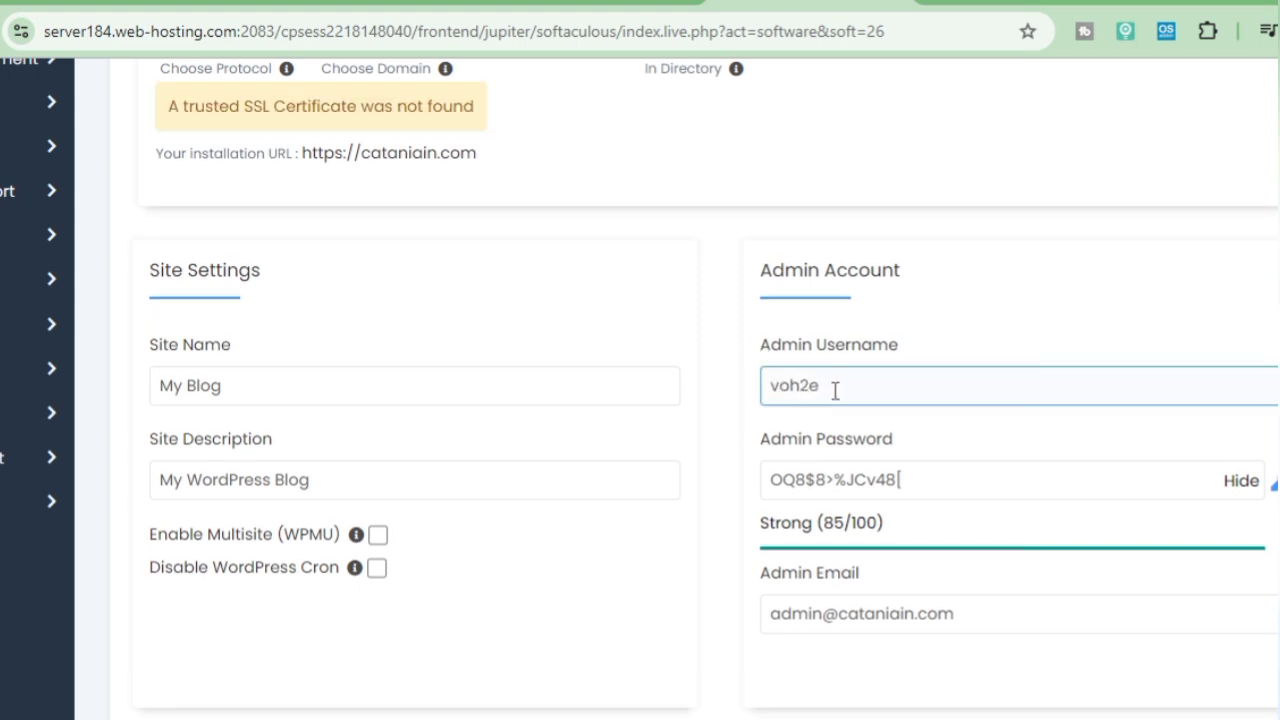
left_click(703, 350)
Start the WordPress installation on cataniain.com with the prefilled settings, leaving the installation details e-mail empty.
scroll(697, 358, "down", 10)
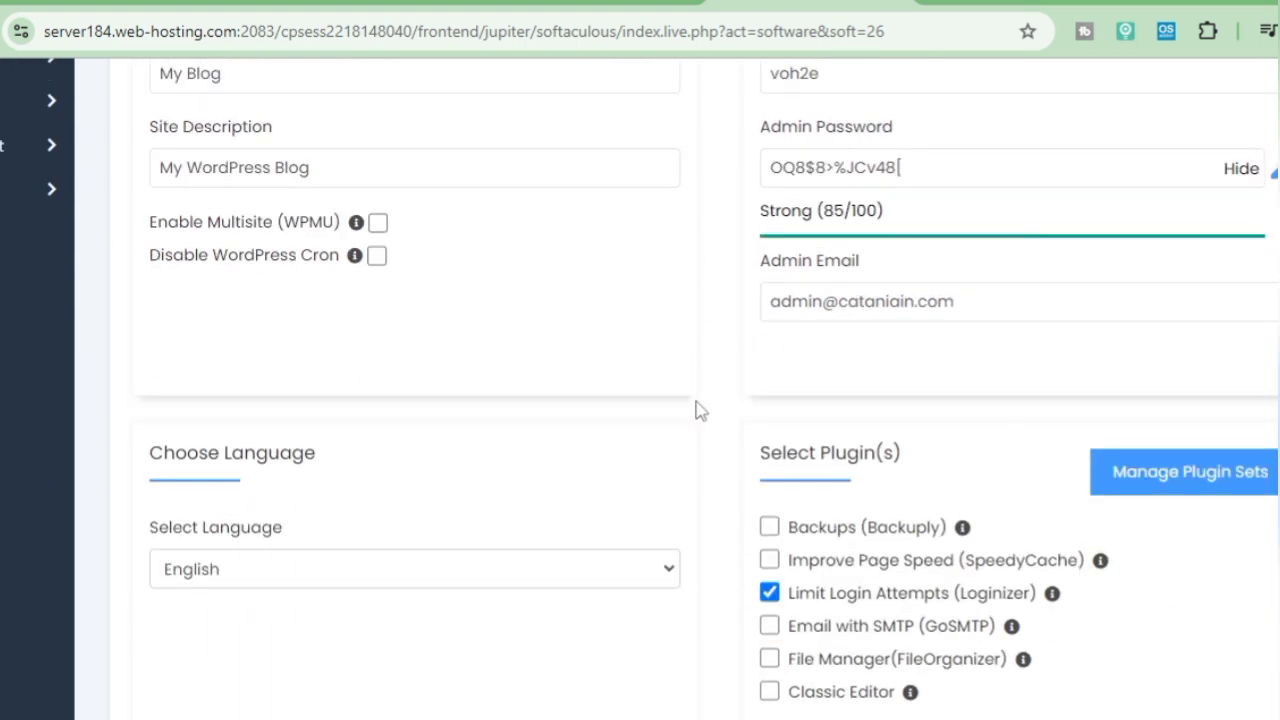
left_click(760, 510)
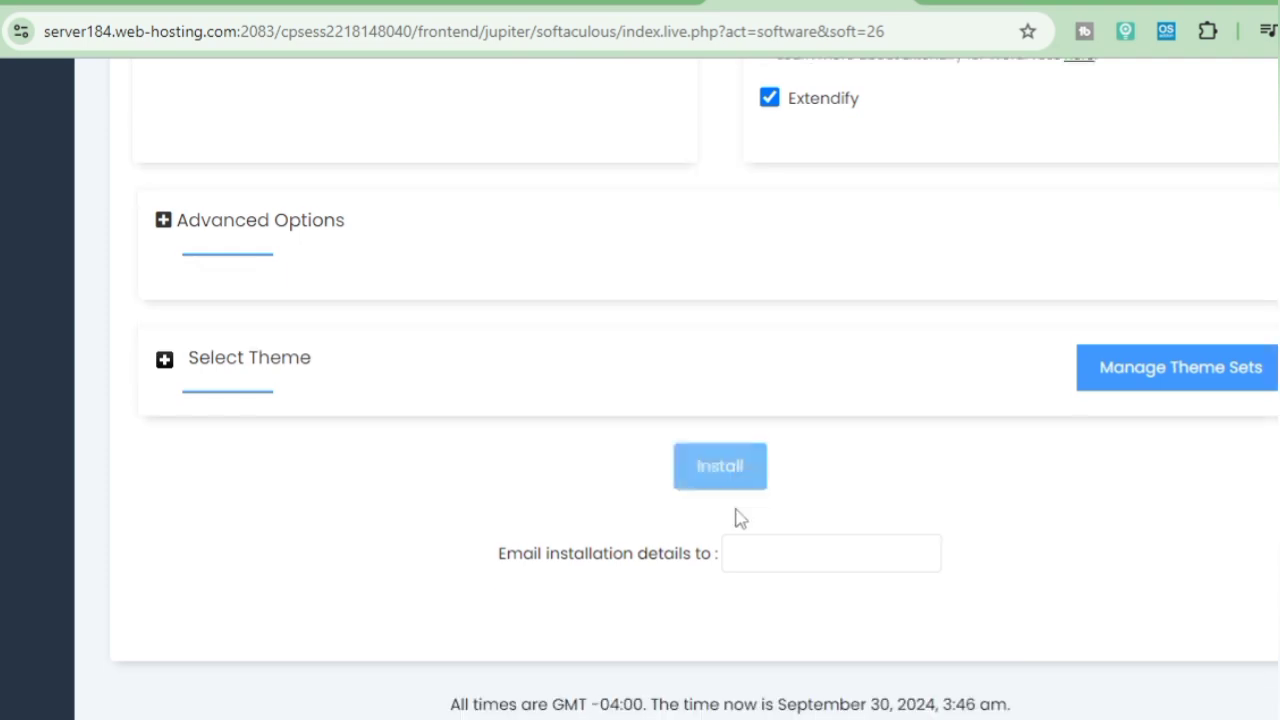